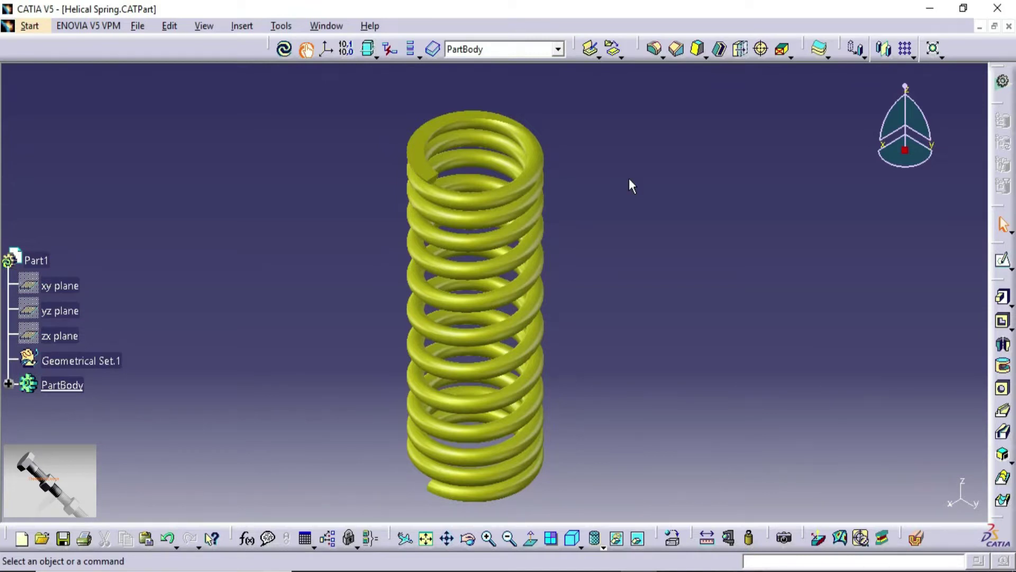
click(580, 546)
click(591, 467)
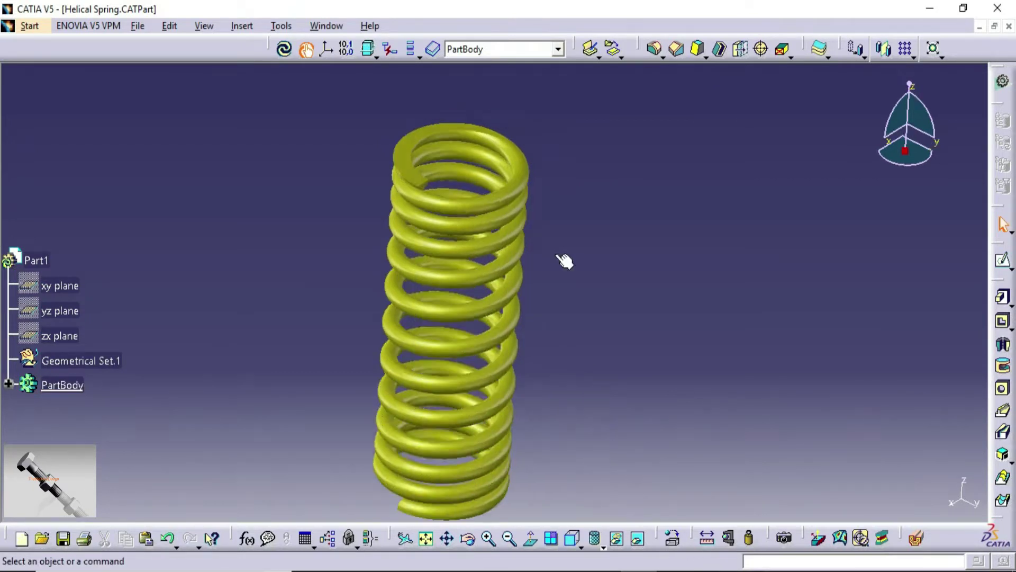
middle_click(319, 414)
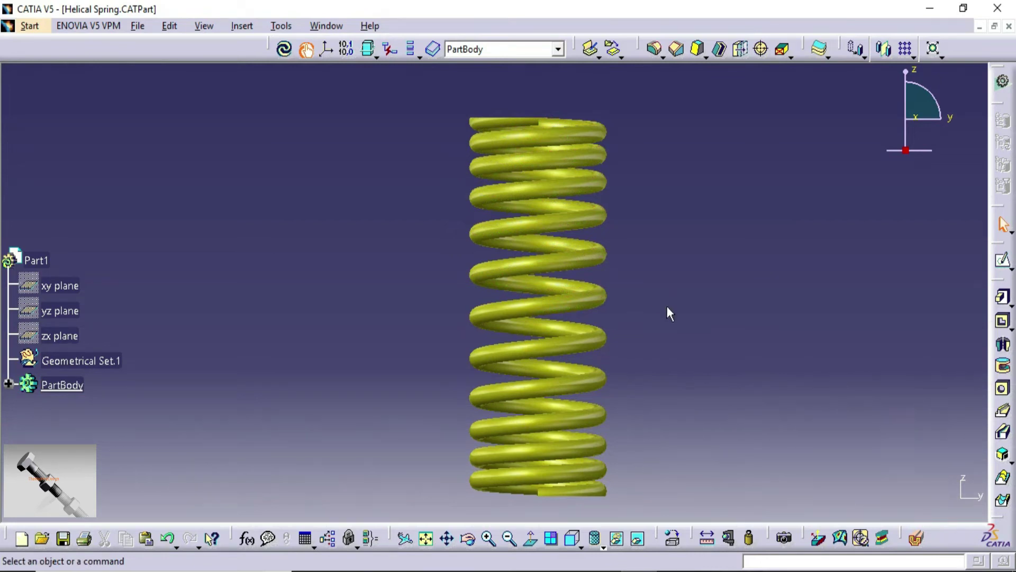
Create a new document of type Part.
key(ctrl+n)
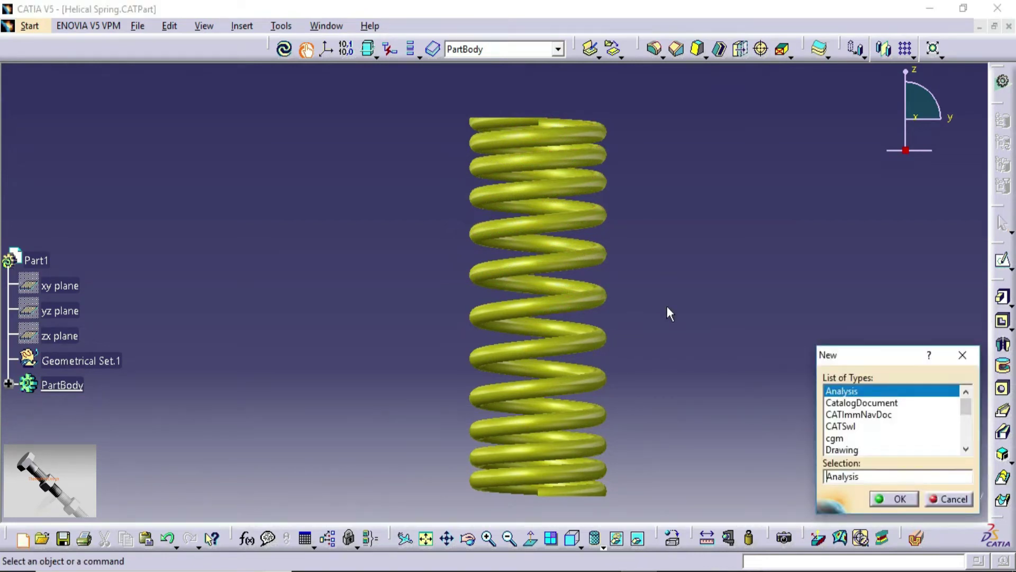
click(966, 449)
click(966, 449)
click(966, 449)
click(966, 449)
click(966, 449)
click(966, 449)
click(966, 449)
click(836, 425)
click(897, 498)
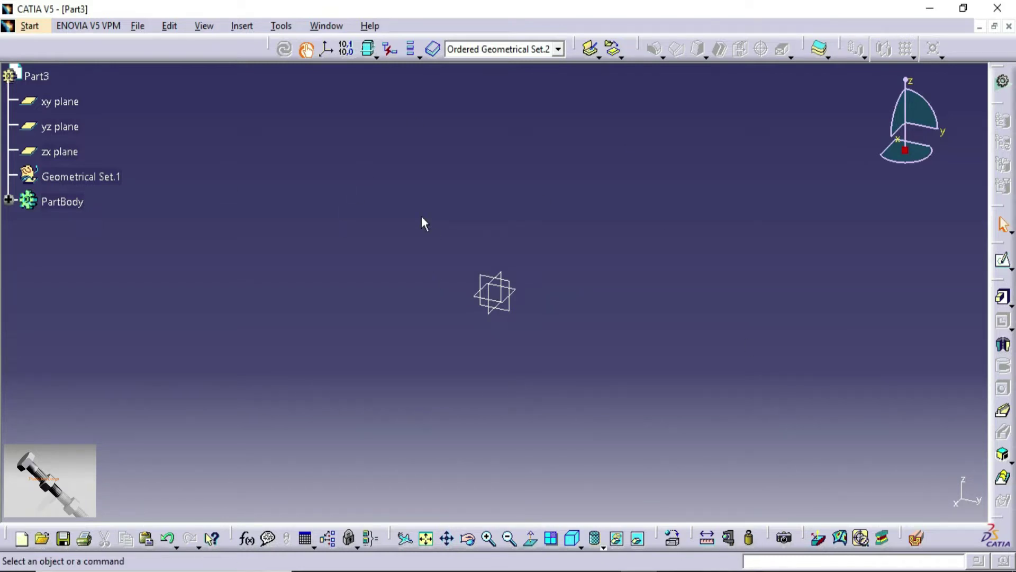
click(30, 25)
mouse_move(43, 68)
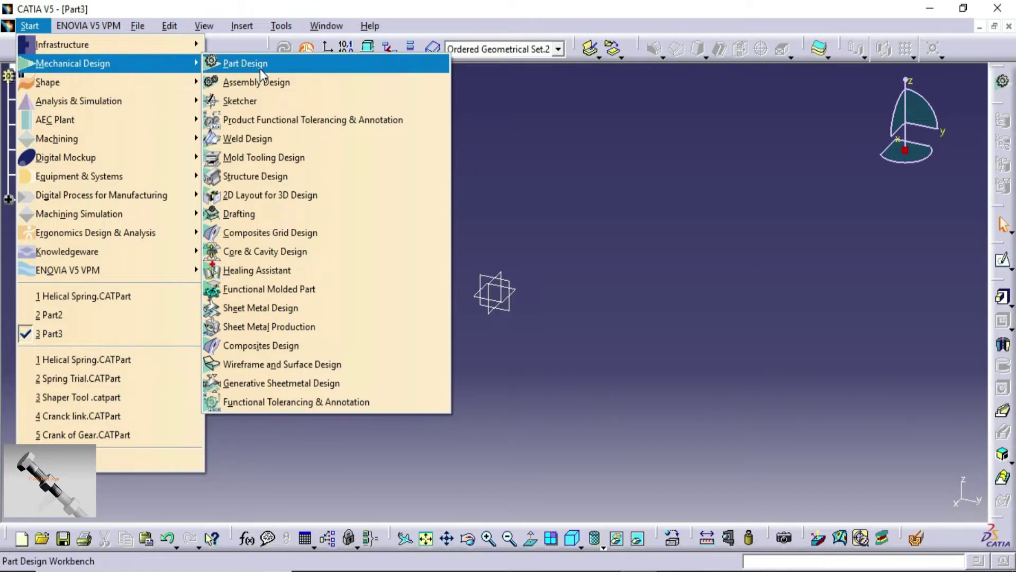
click(270, 369)
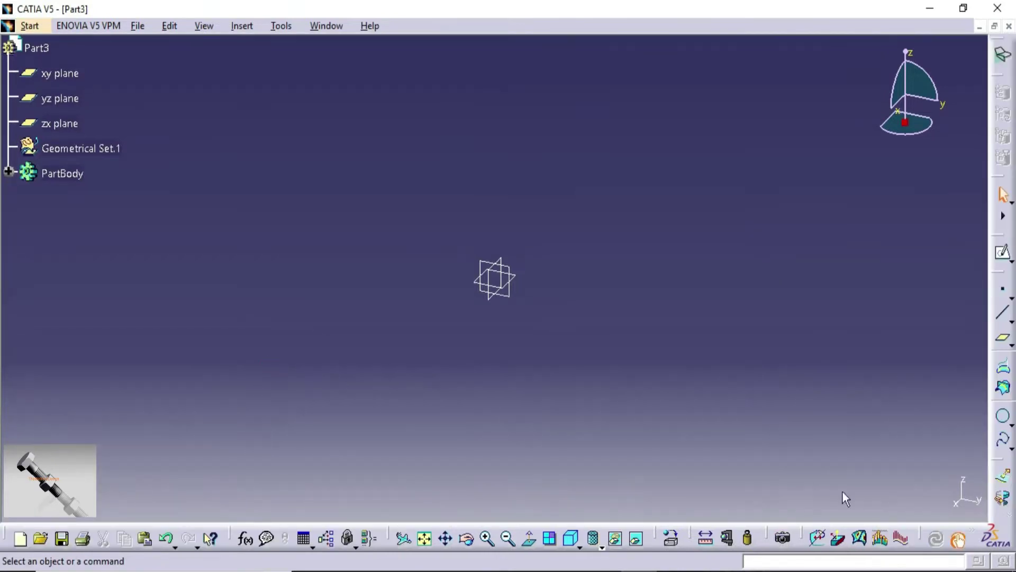
click(1010, 451)
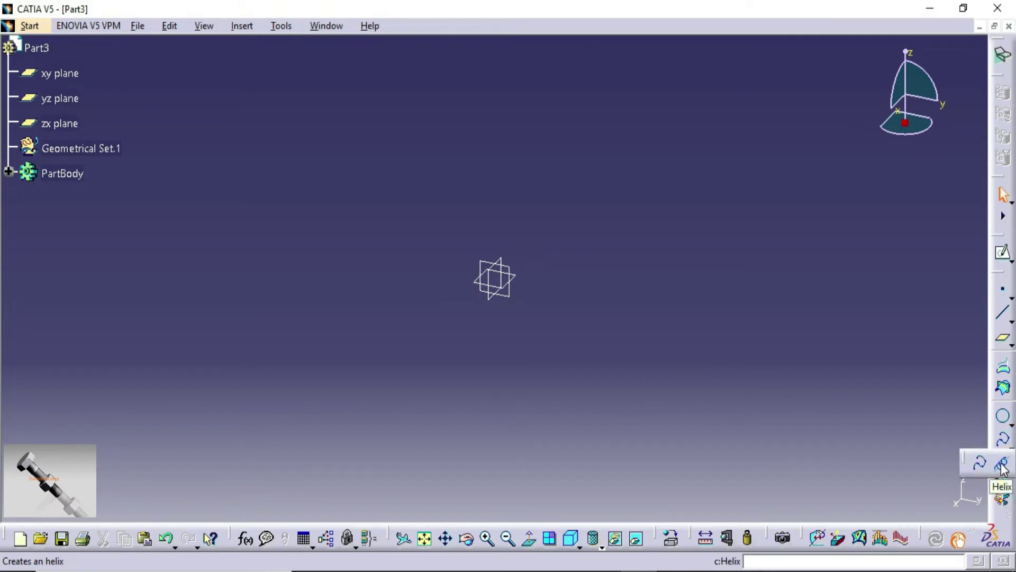
click(1002, 465)
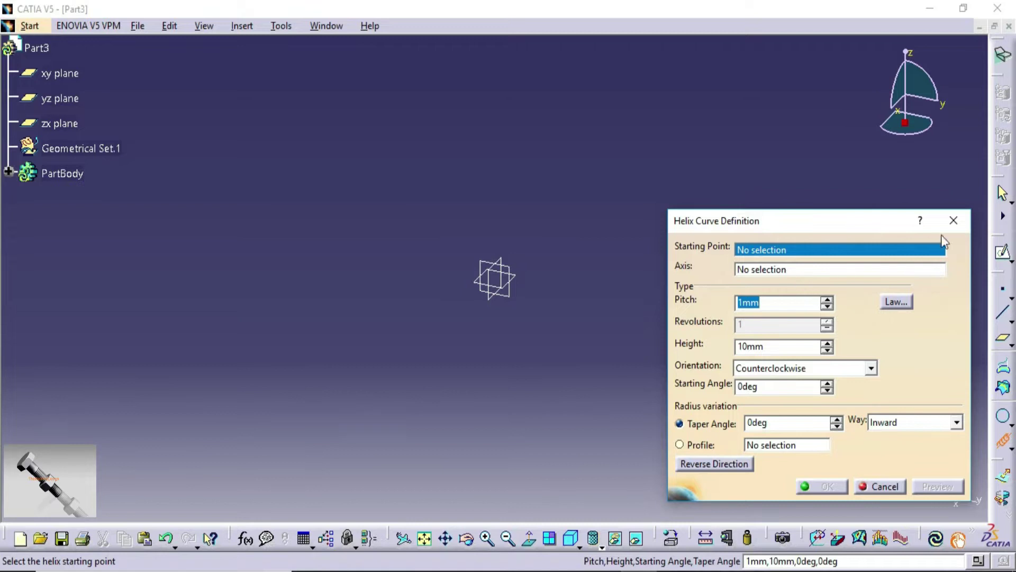
click(954, 220)
click(21, 26)
mouse_move(77, 63)
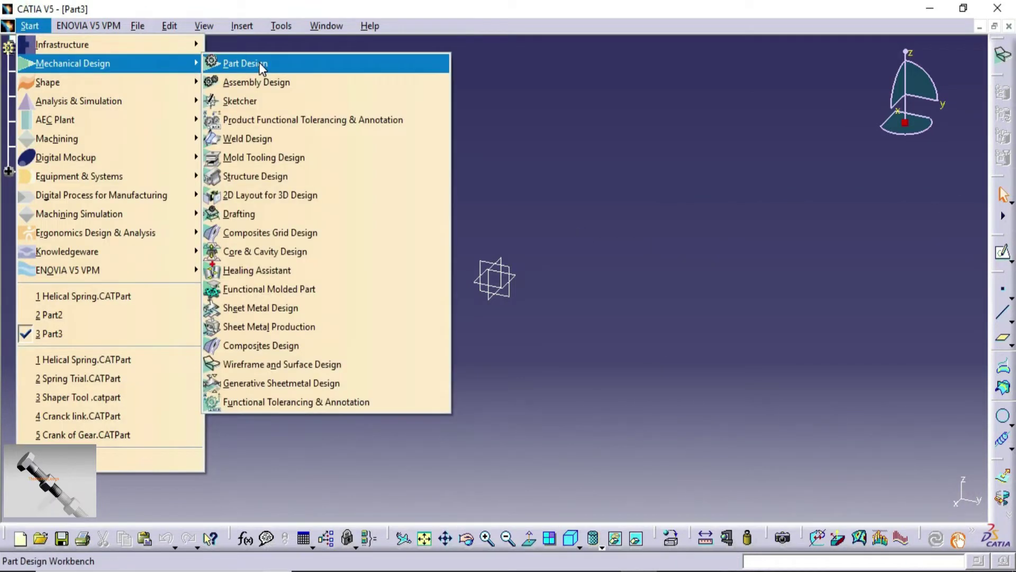
click(259, 63)
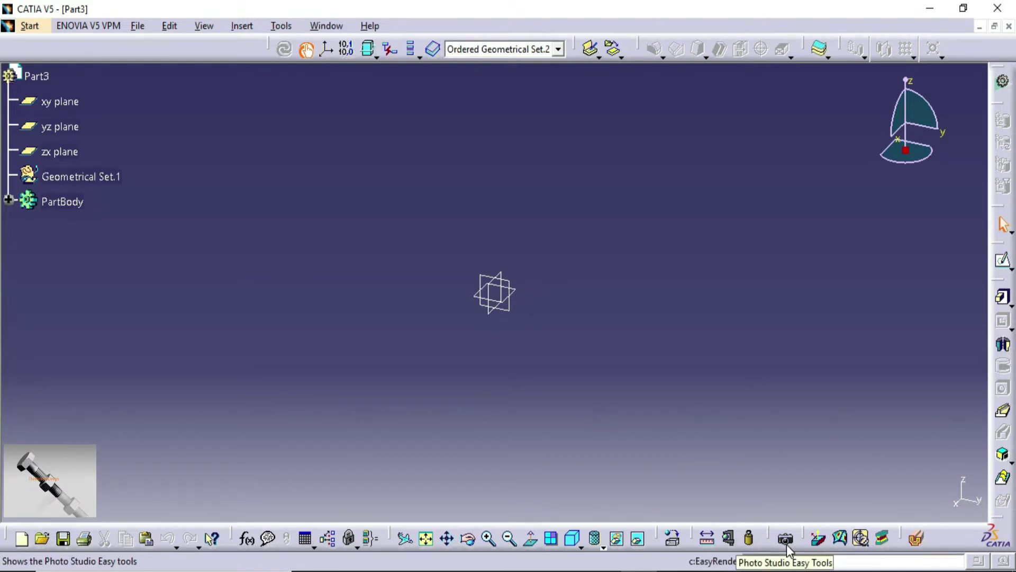
Start a Helix and create its starting point by coordinates at X 0 mm, Y 75/2 mm, Z 0 mm.
text(c:)
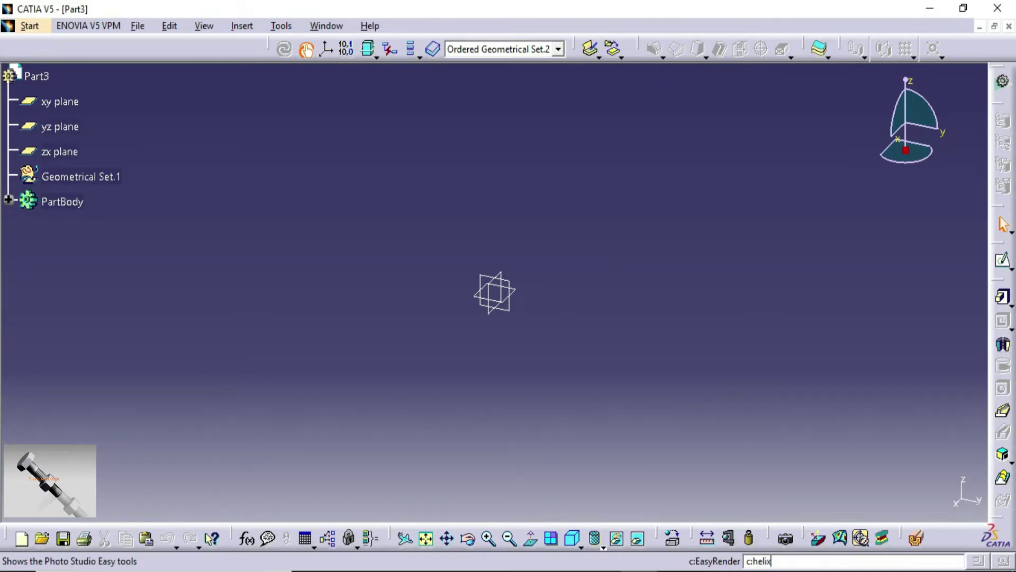
text(helix)
key(Return)
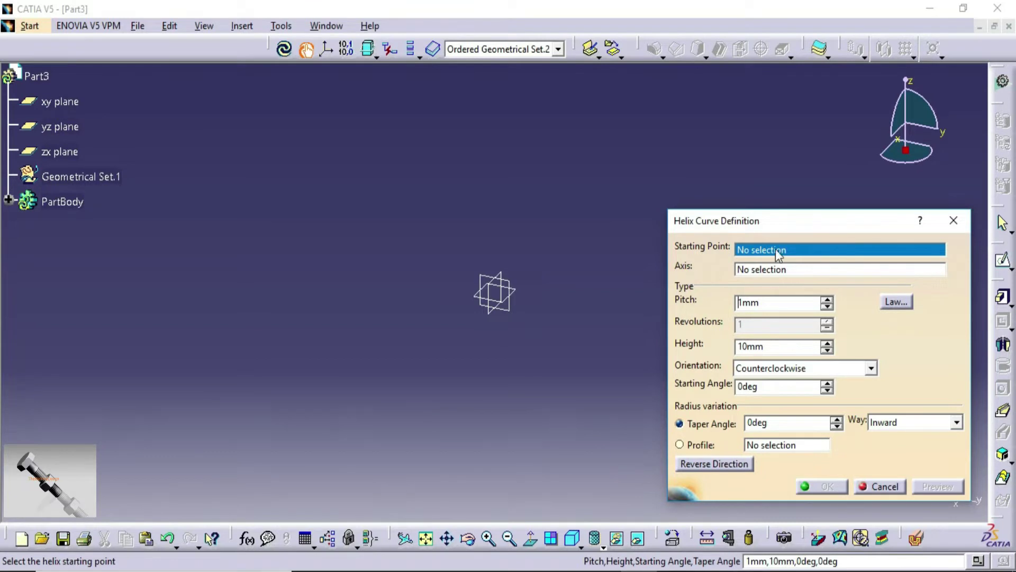
right_click(801, 256)
click(823, 259)
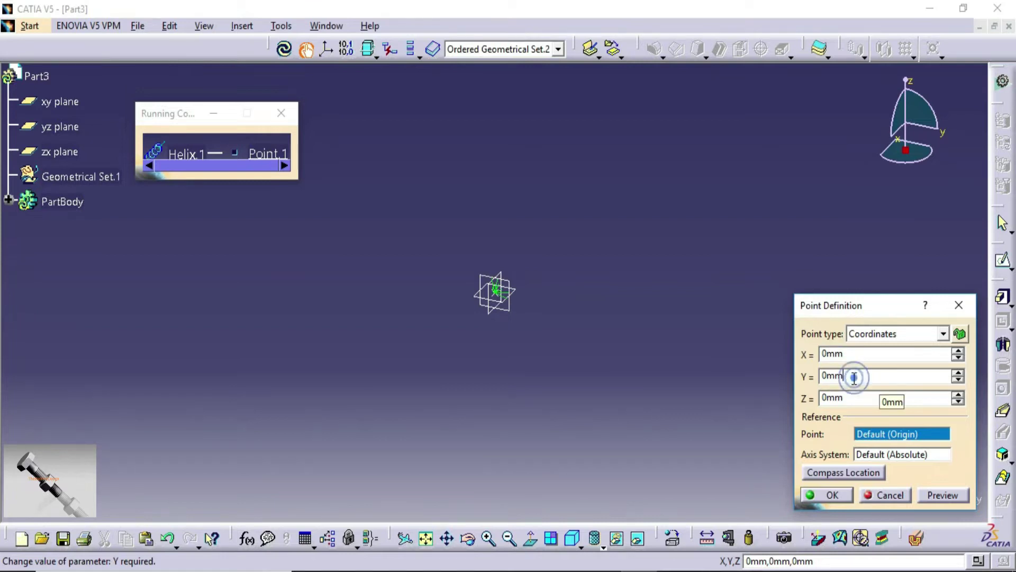
double_click(856, 376)
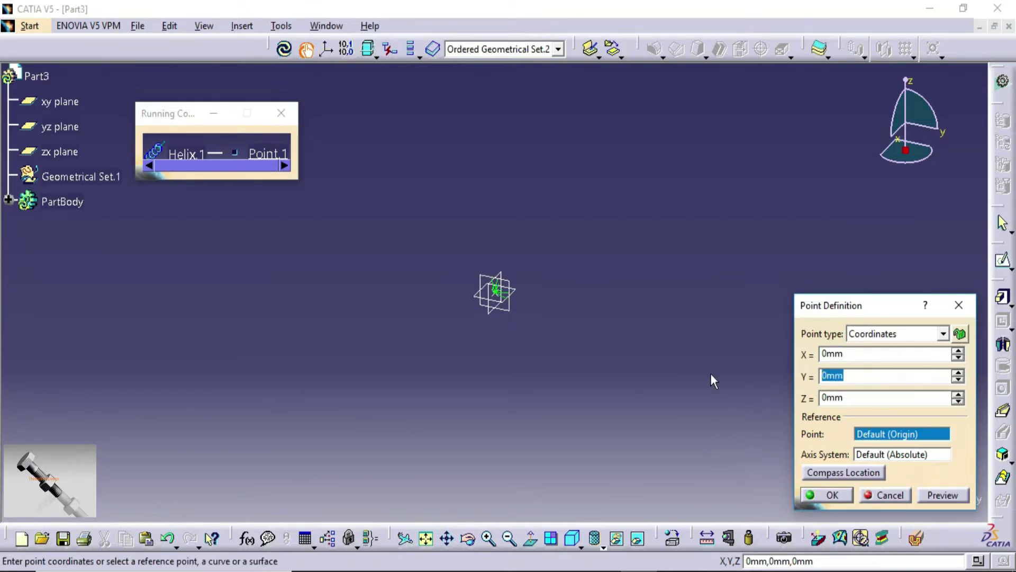
text(75/2)
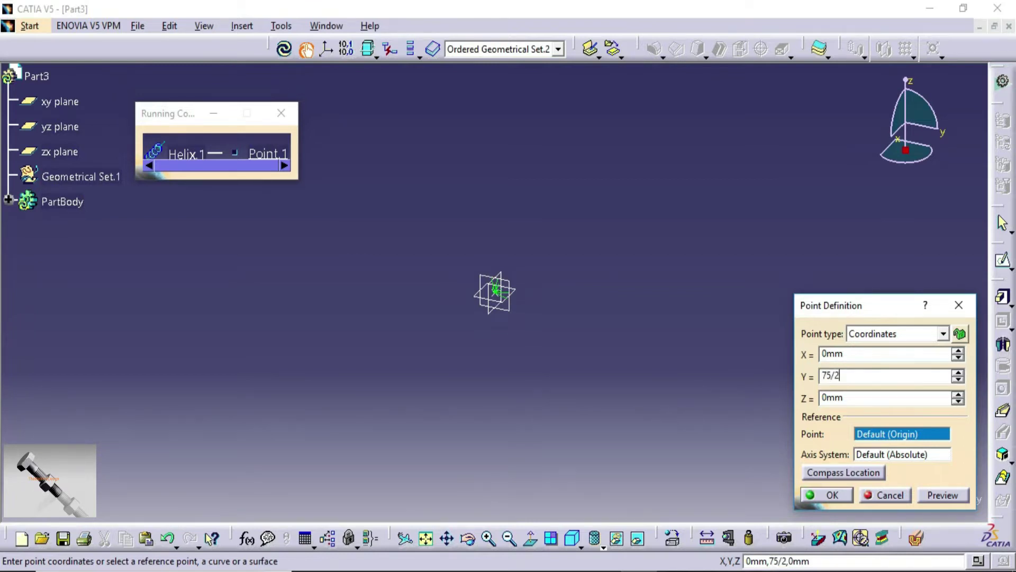
double_click(858, 397)
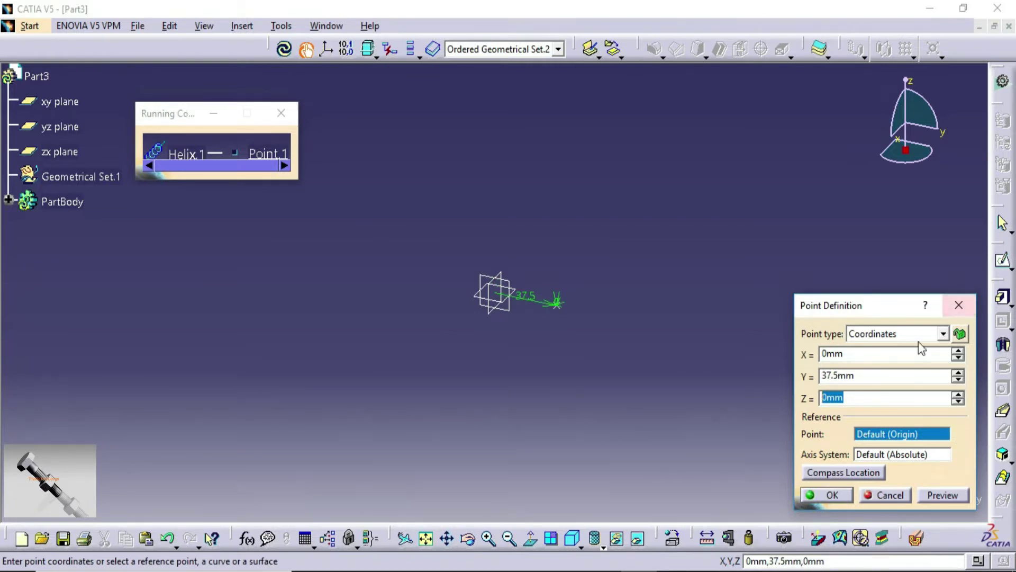
click(833, 496)
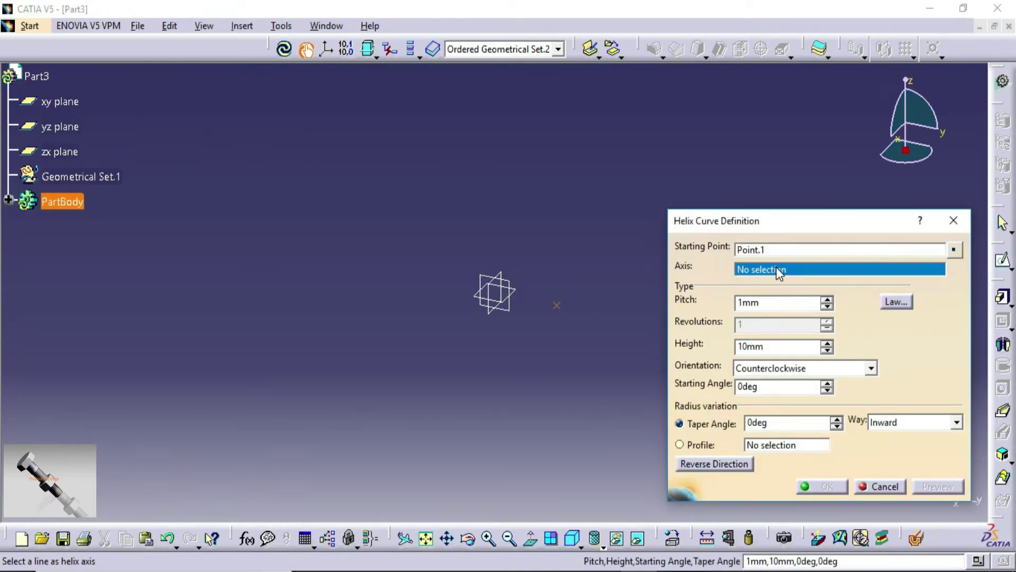
Use the Z axis as the helix axis and set the pitch to 12 mm.
right_click(777, 269)
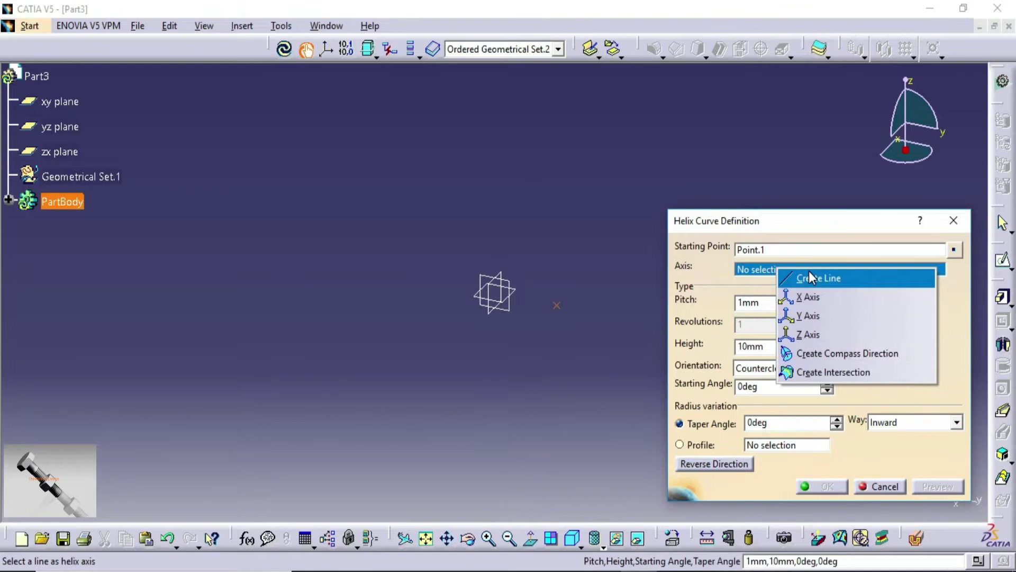
click(810, 337)
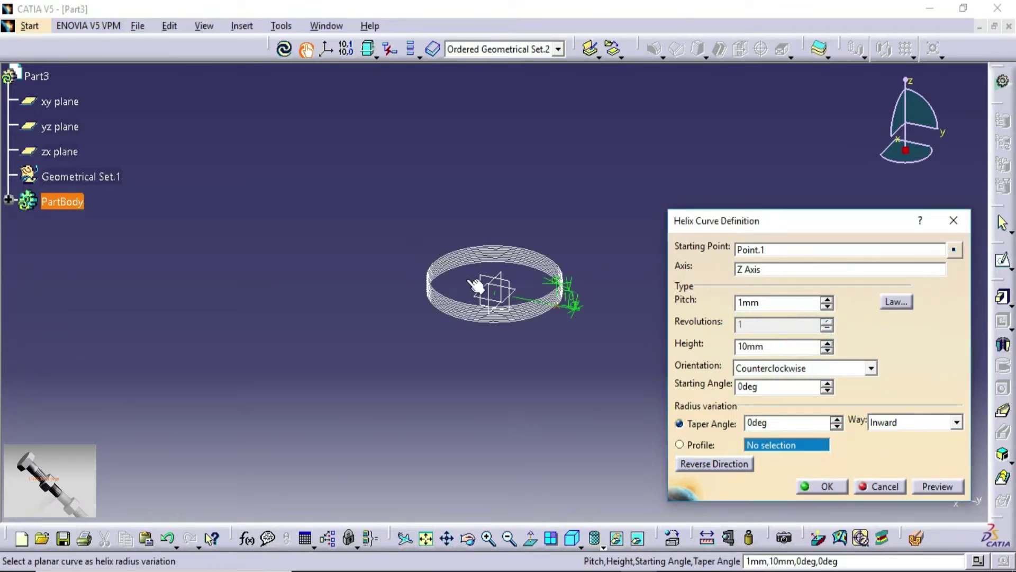
double_click(779, 303)
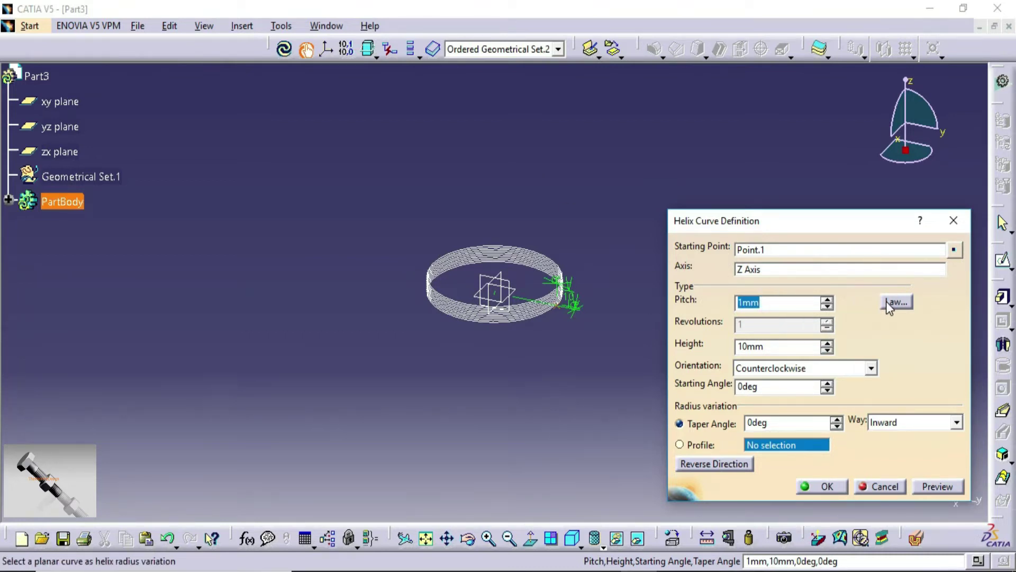
click(788, 299)
text(12)
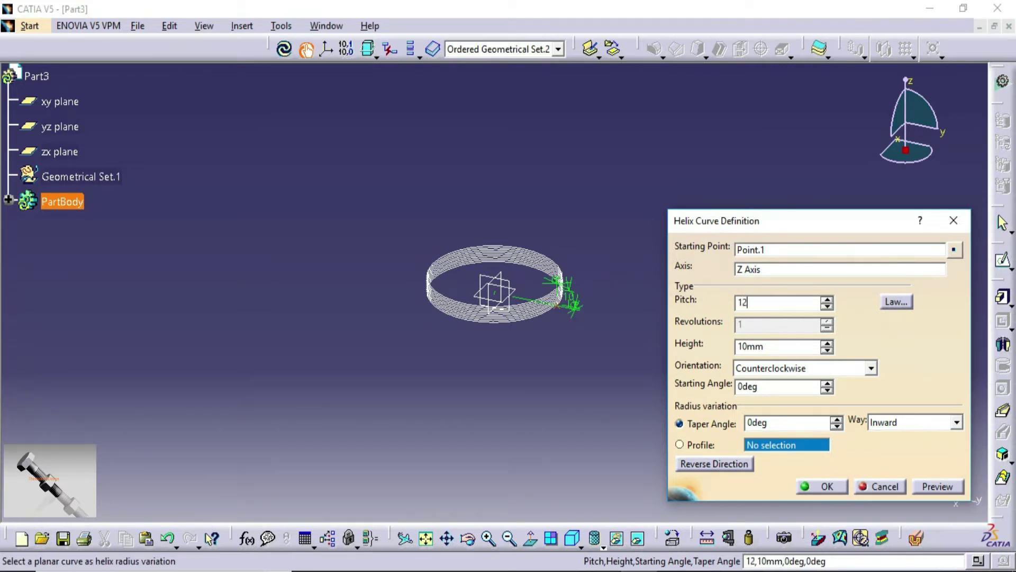
key(Tab)
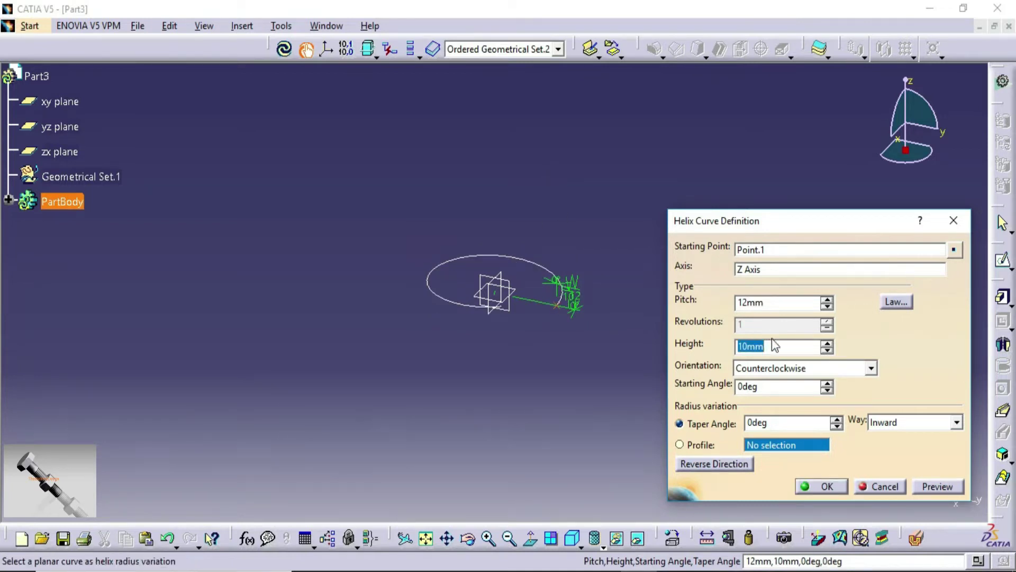
Define an S type pitch law for the helix with a start value of 12.5 mm and an end value of 25 mm.
double_click(770, 302)
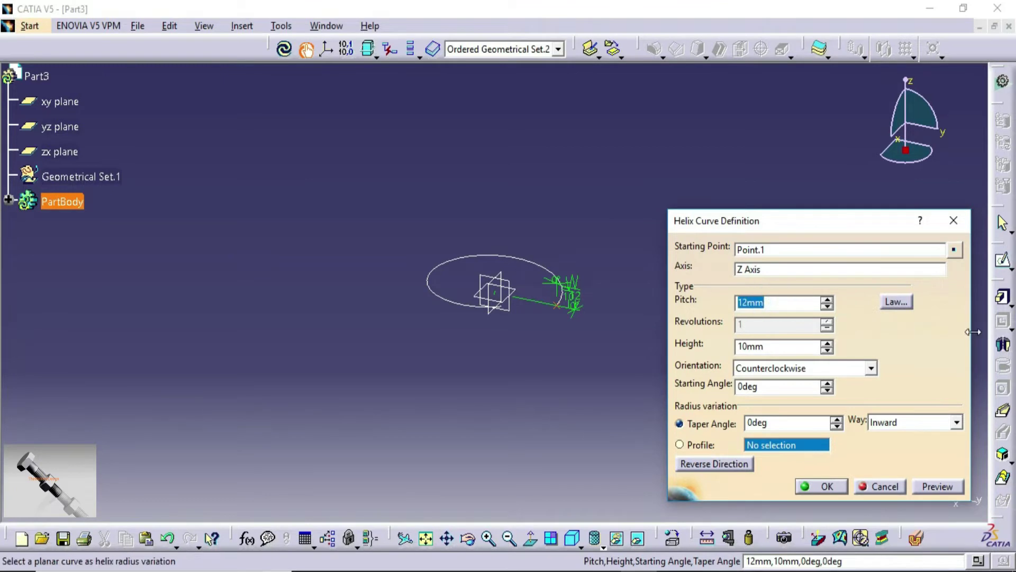
click(900, 302)
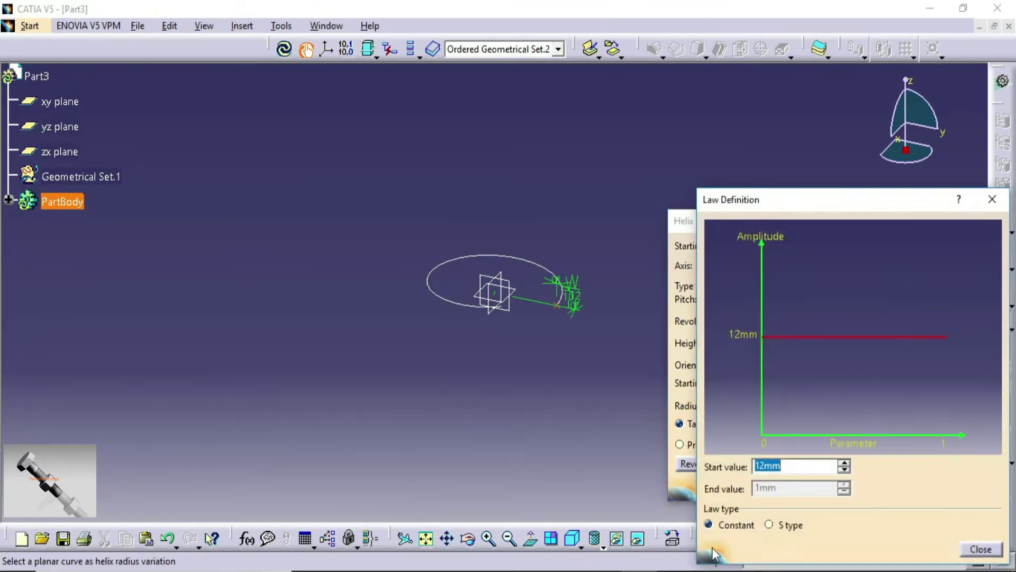
click(784, 524)
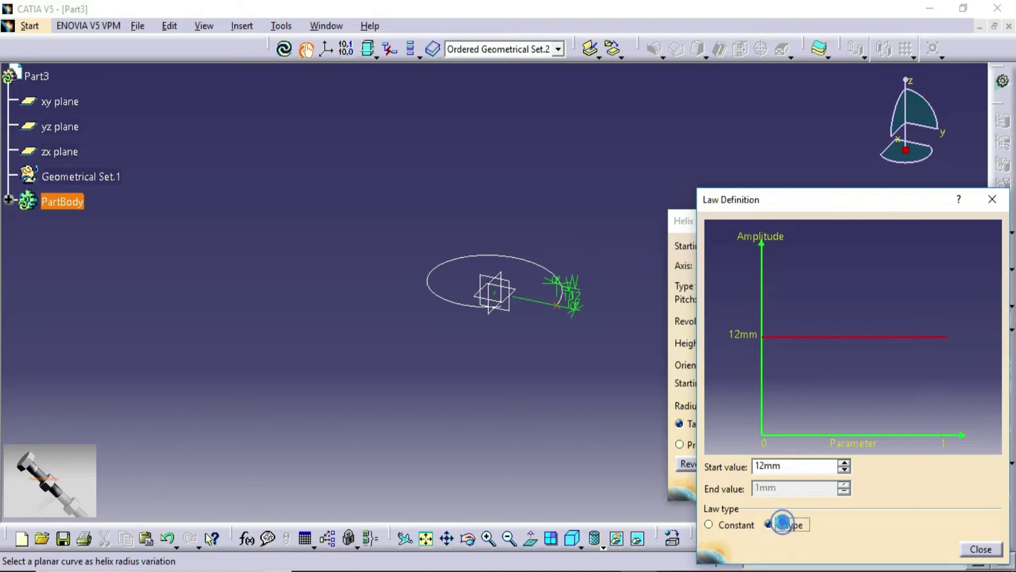
double_click(794, 465)
text(12)
key(Tab)
text(25)
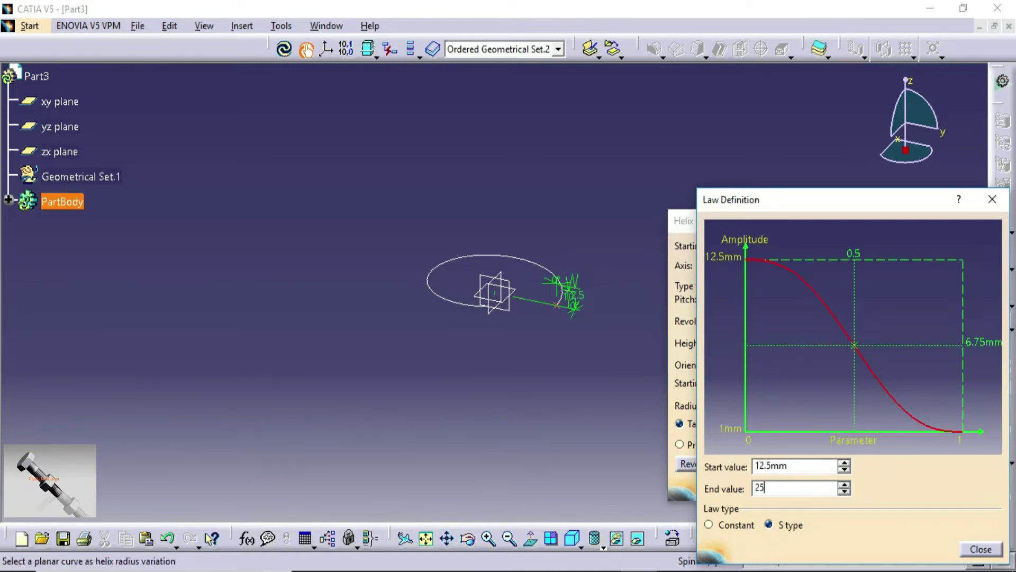
key(Tab)
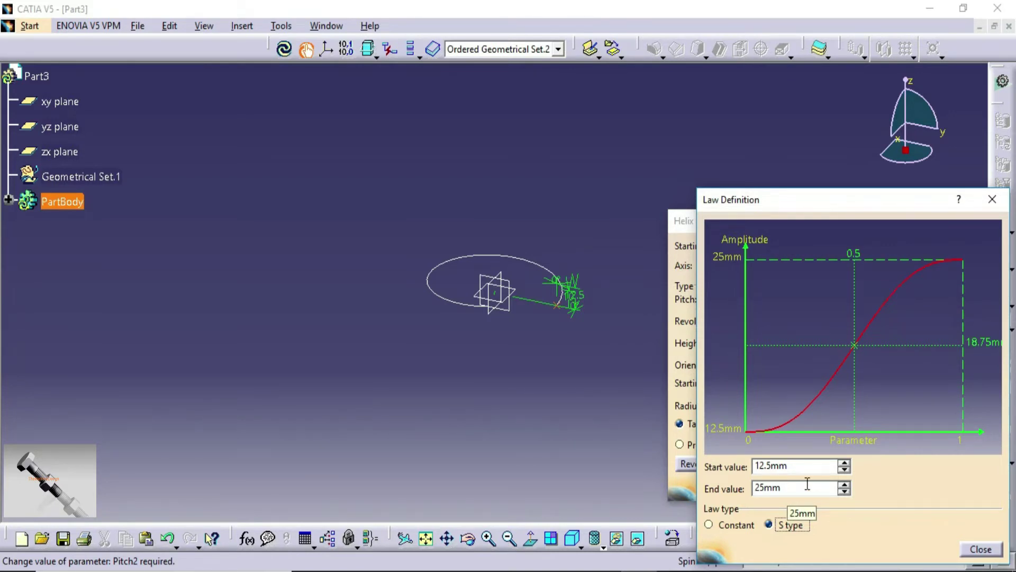
click(980, 549)
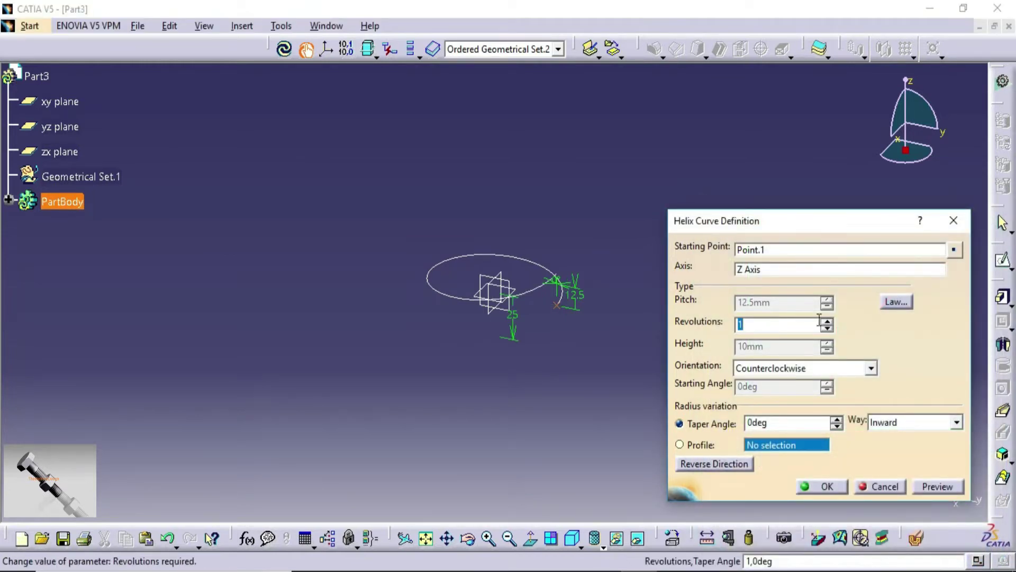
Set the helix to 6 revolutions and create the curve.
key(BackSpace)
text(6)
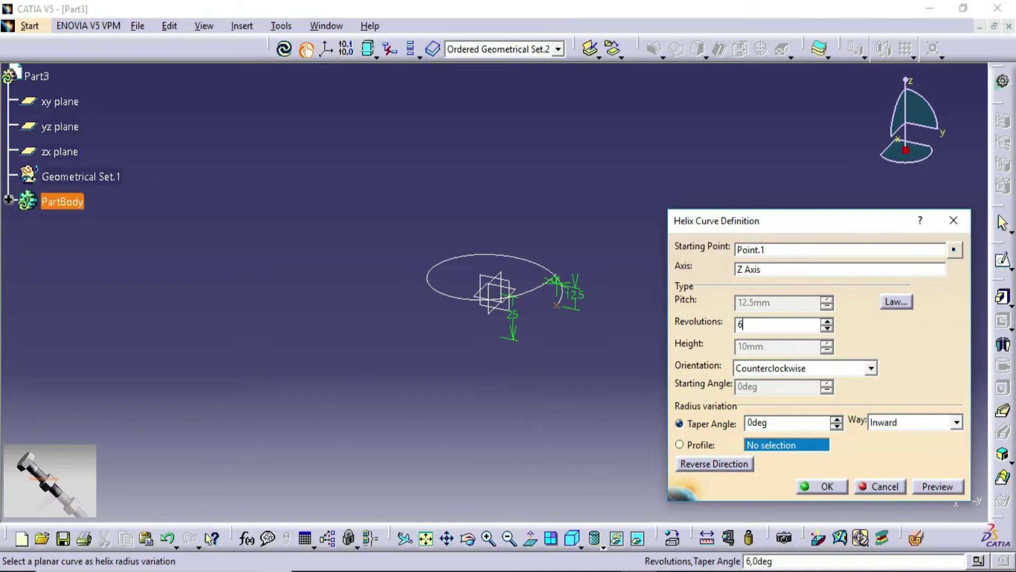
key(Tab)
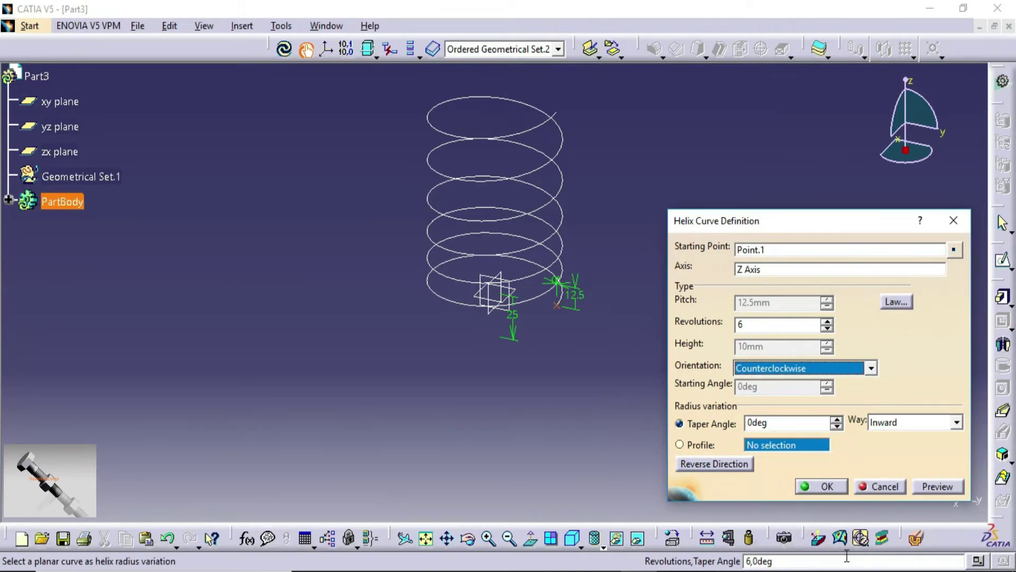
click(822, 488)
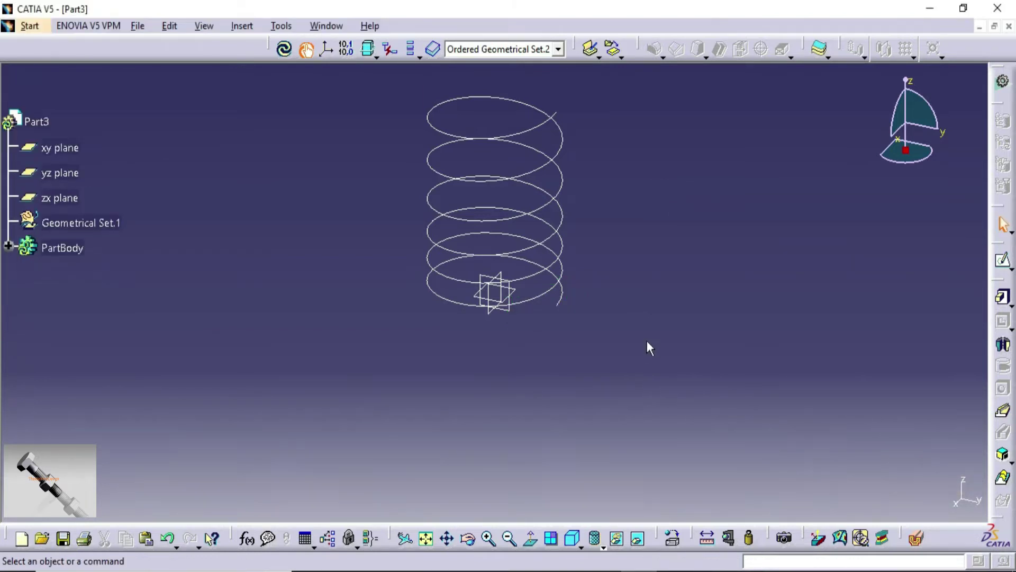
Start a second Helix from the upper end vertex of the existing helix, using the Z axis as its axis.
ctrl+middle_drag(613, 433, 580, 509)
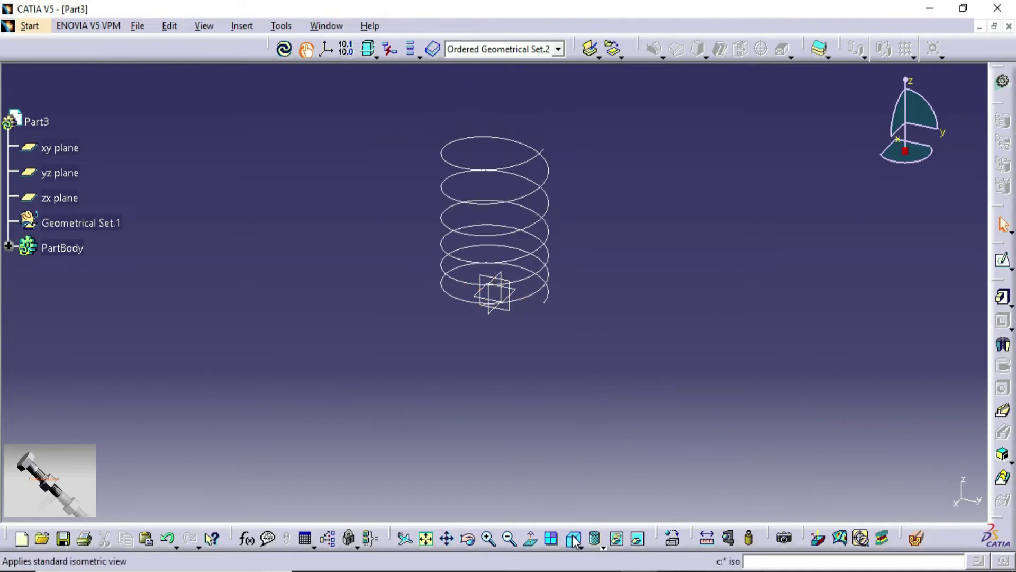
click(580, 547)
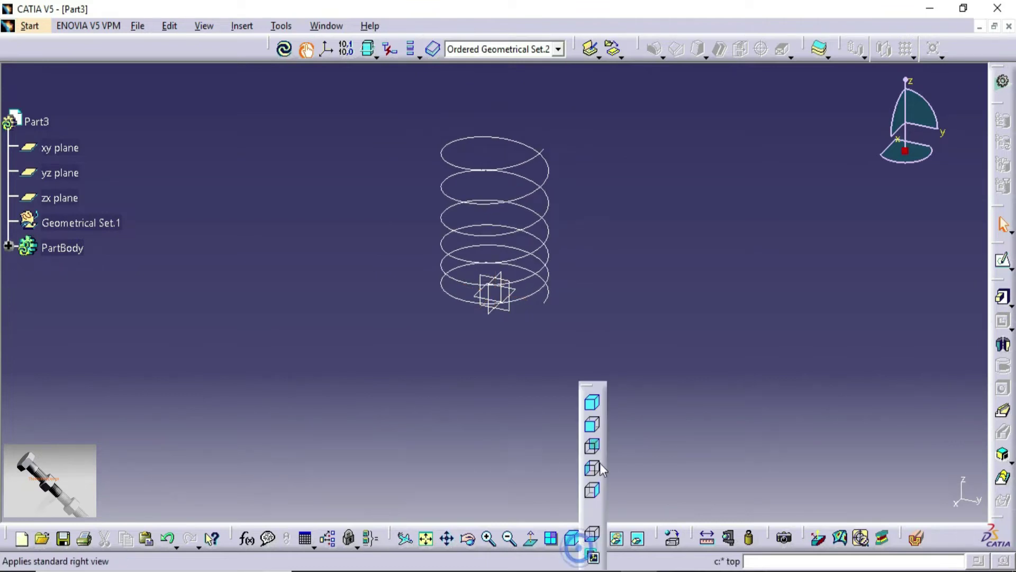
click(582, 418)
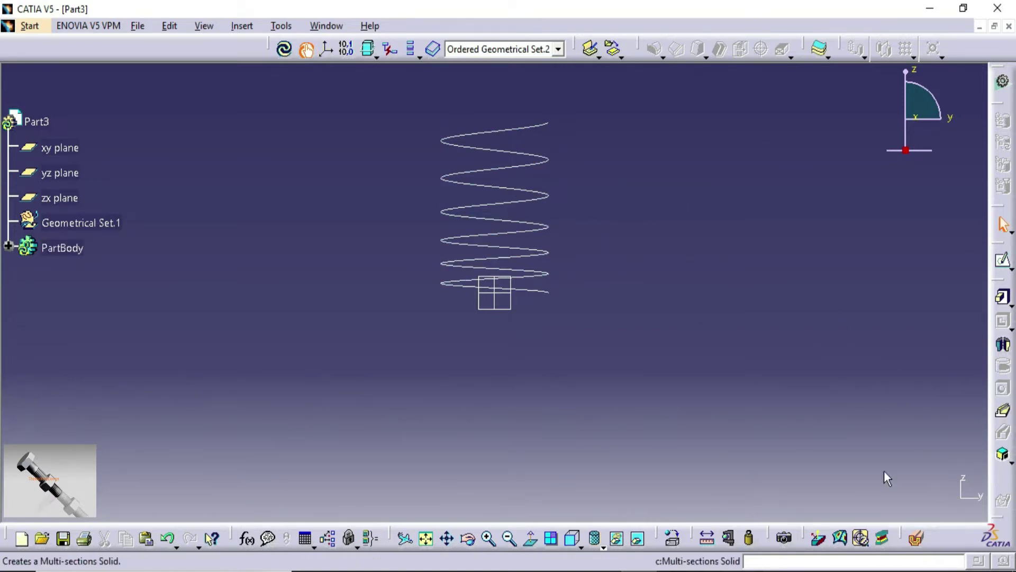
click(788, 558)
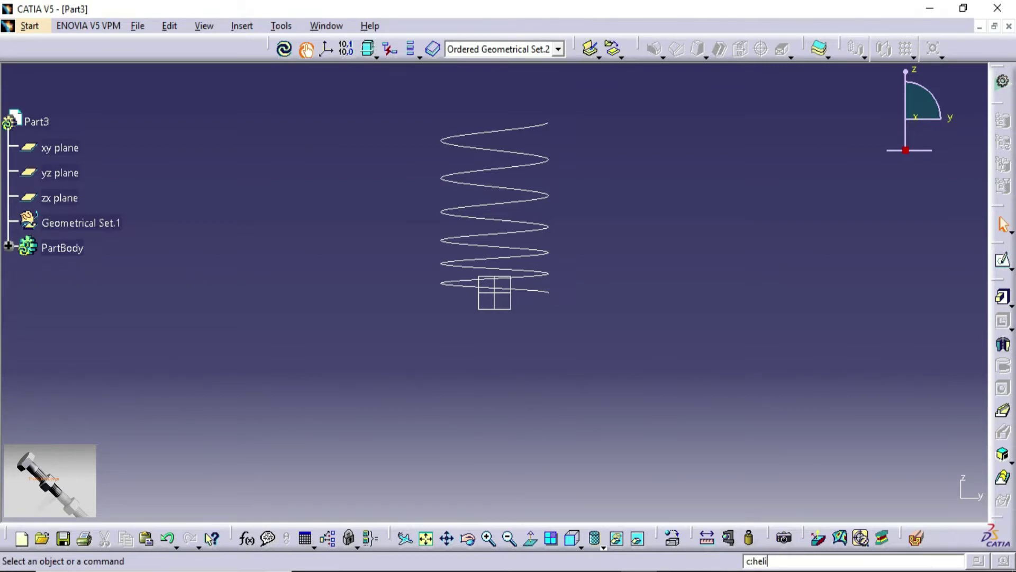
text(c:helix)
key(Return)
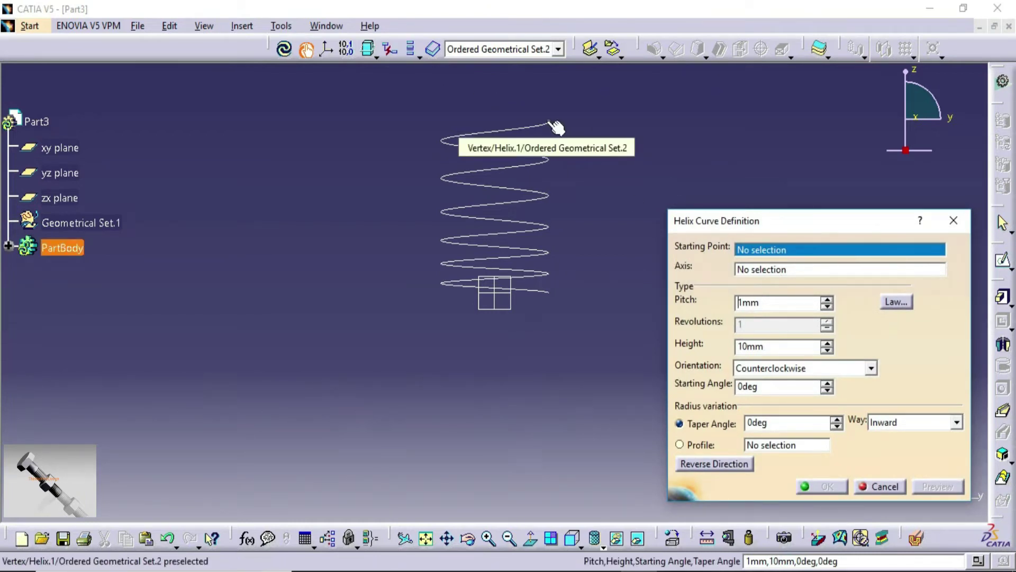
click(550, 124)
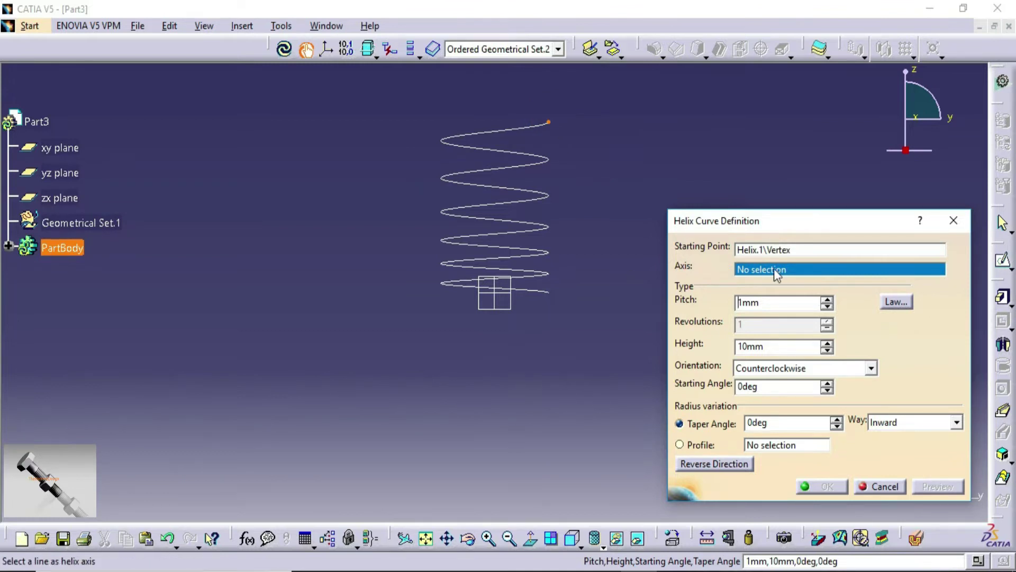
right_click(792, 271)
click(817, 335)
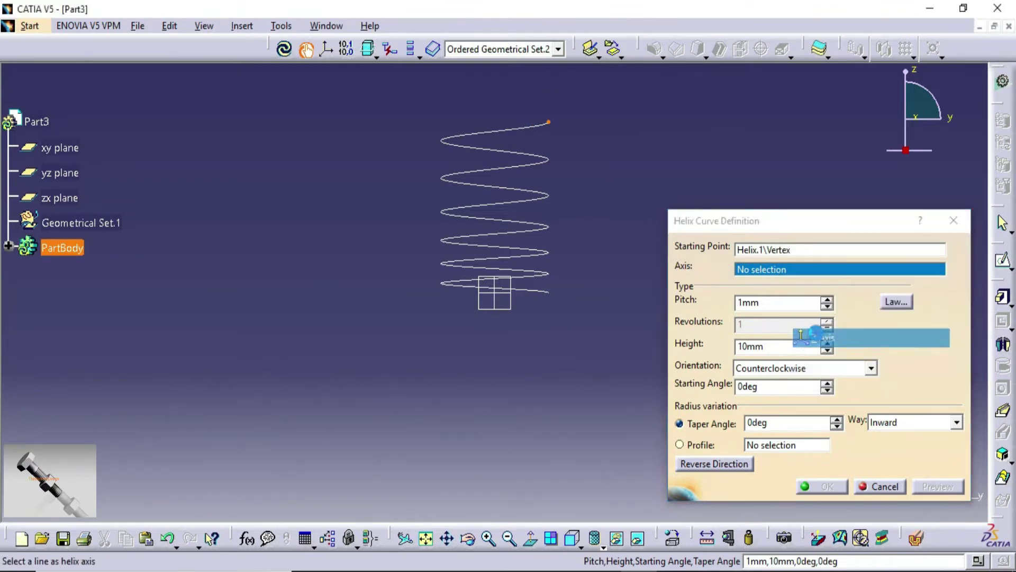
Define an S type pitch law for the second helix with a start value of 25 mm and an end value of 12.5 mm.
click(819, 302)
double_click(773, 300)
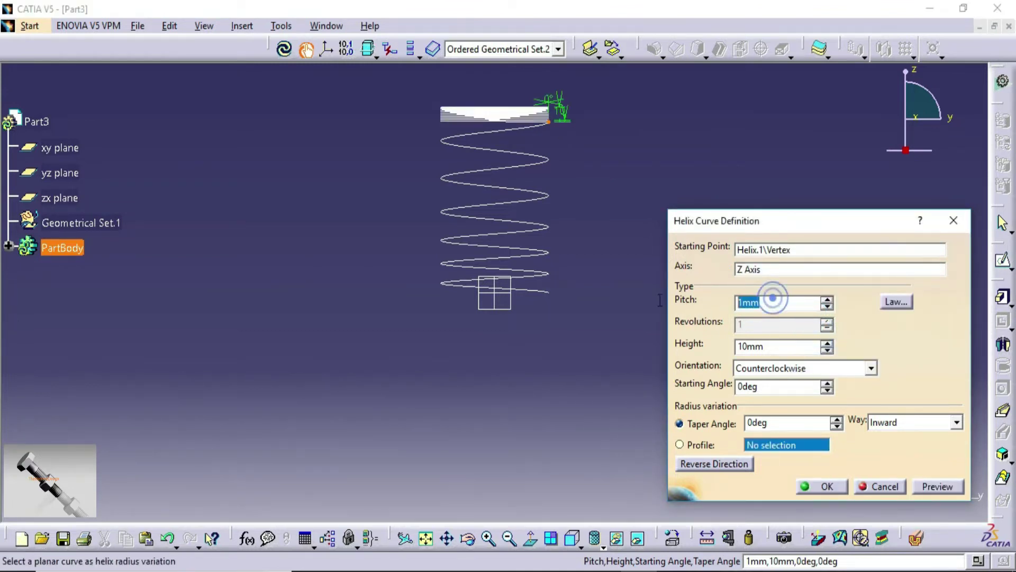
click(896, 302)
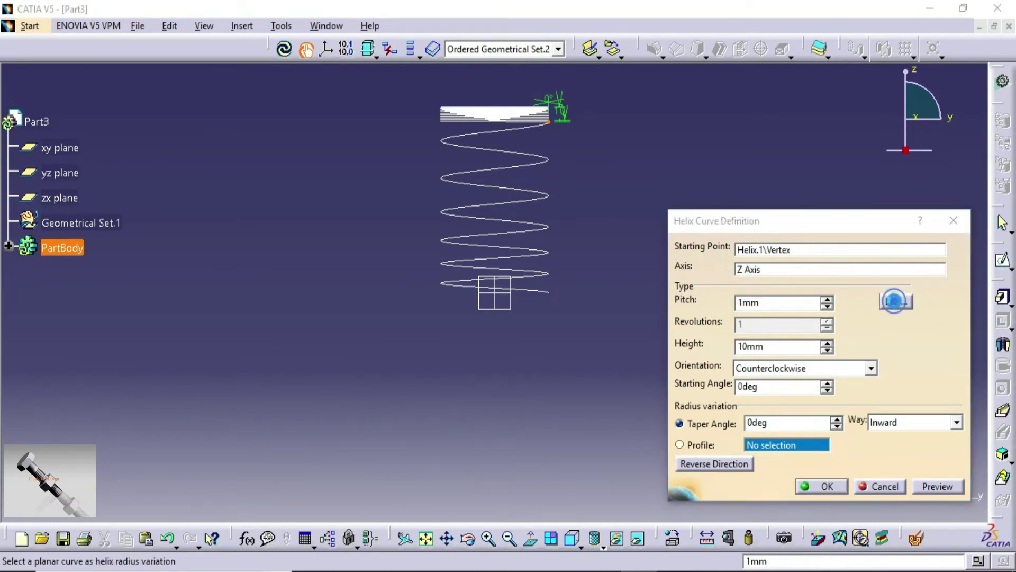
click(769, 525)
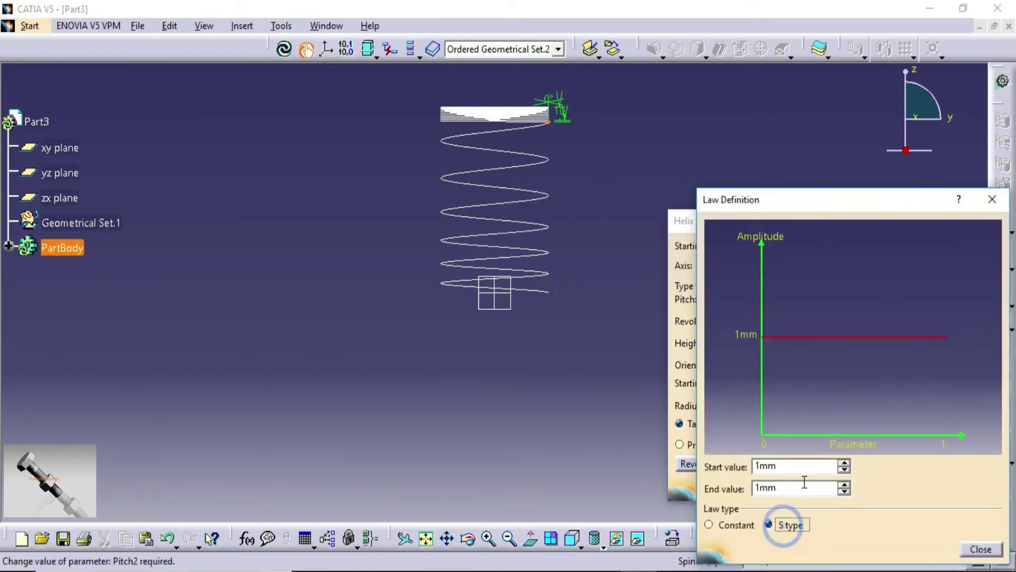
double_click(797, 468)
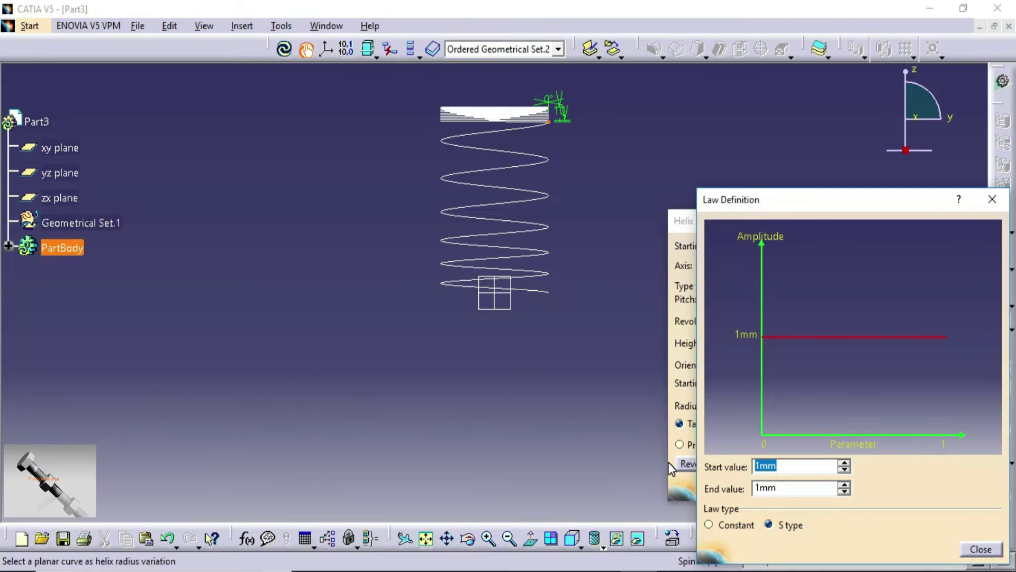
text(25)
key(Tab)
text(12.)
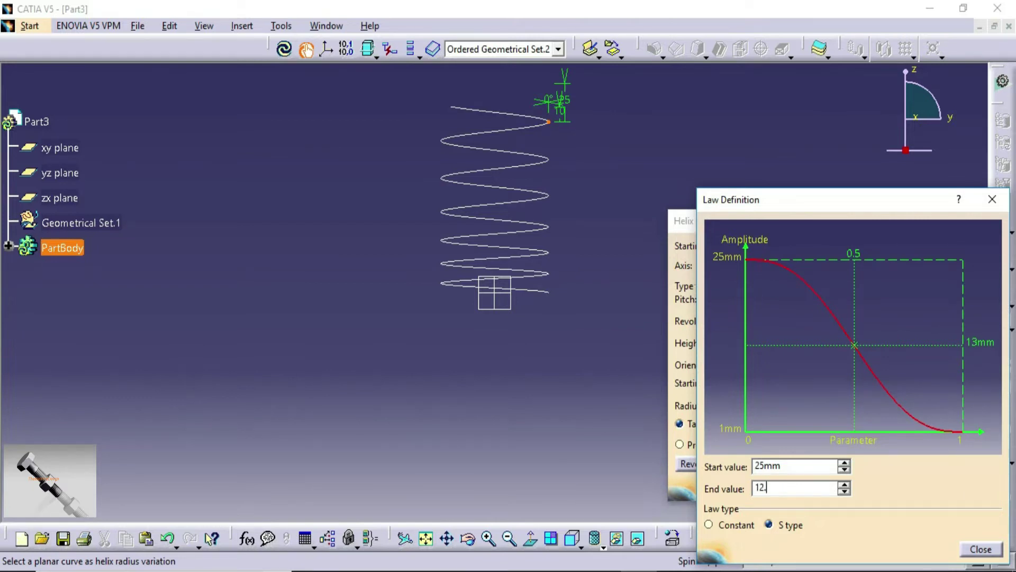
key(Tab)
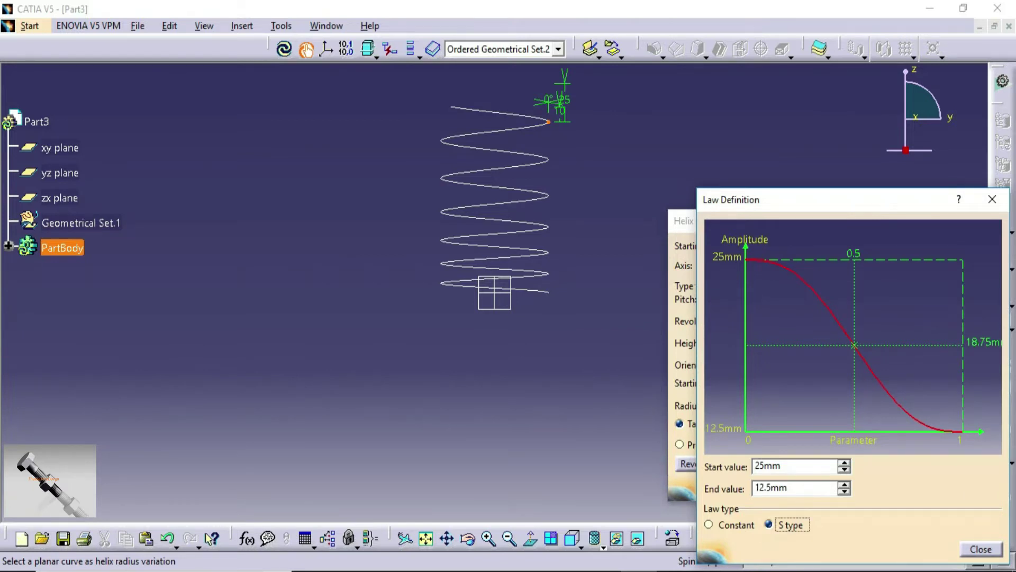
click(981, 549)
Set the second helix to 6 revolutions and create the curve.
double_click(770, 325)
text(6)
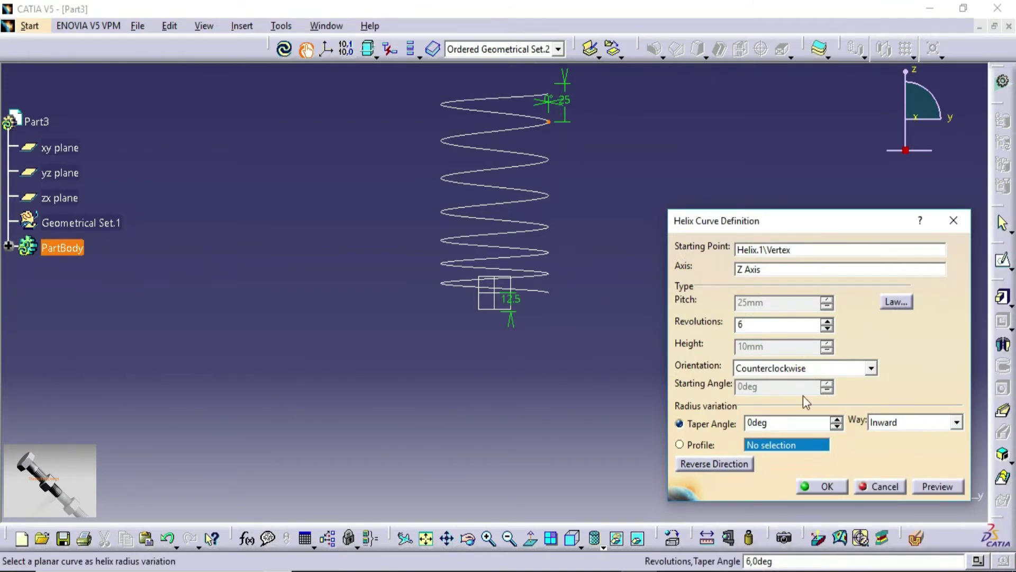
click(833, 487)
Examine the full length of the two connected helix curves from the front and at an oblique angle.
click(572, 537)
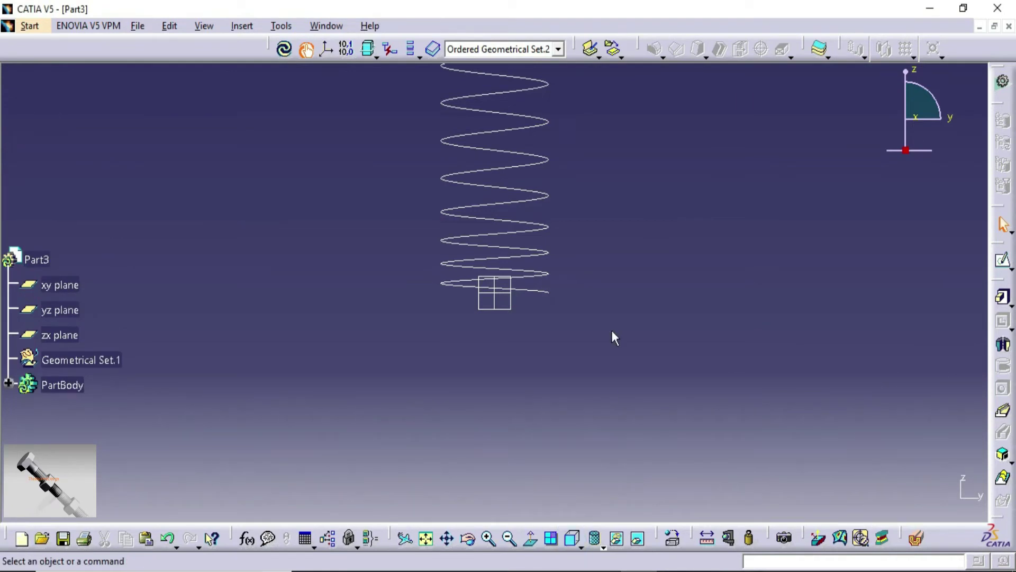
click(572, 540)
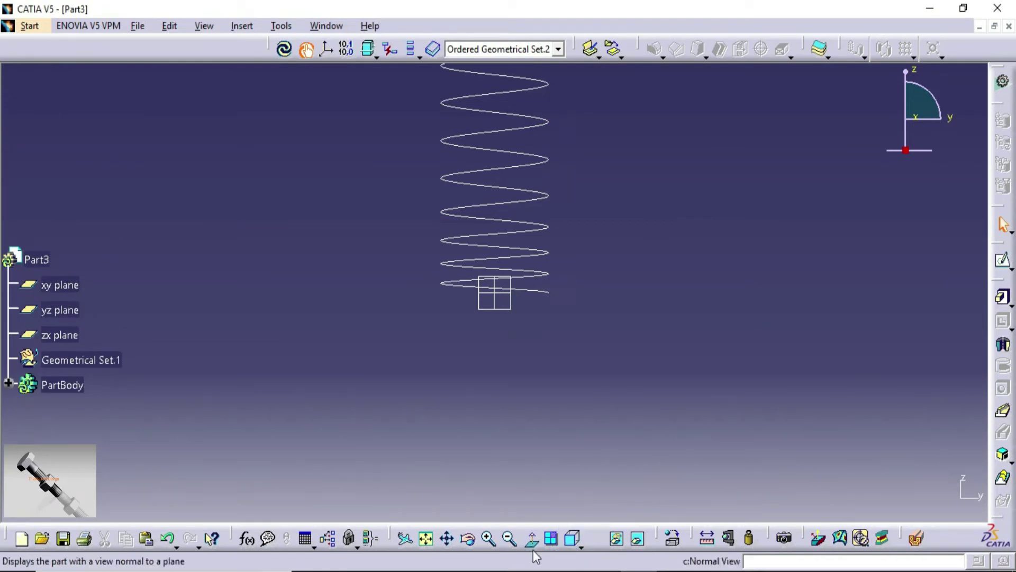
click(427, 539)
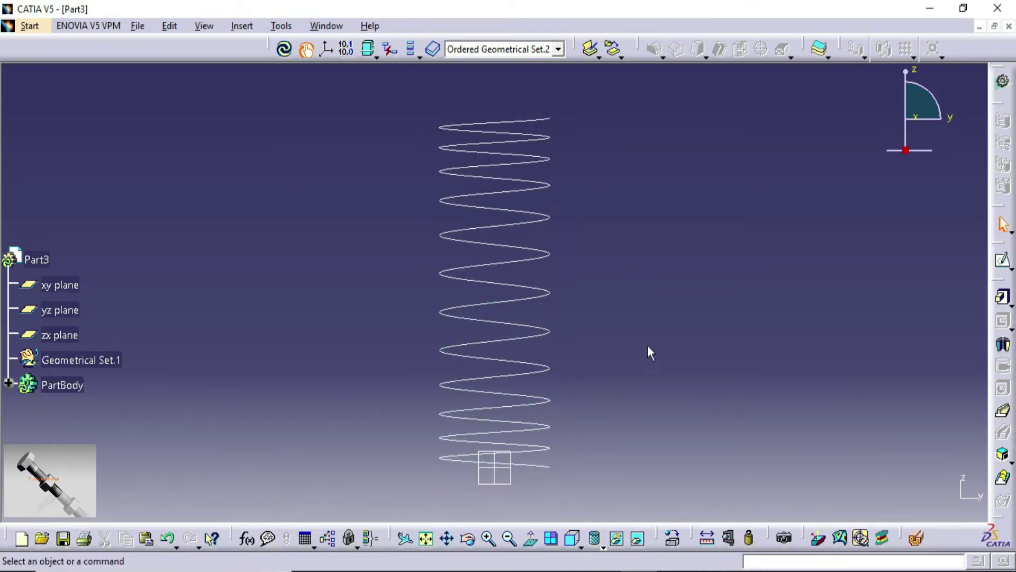
middle_drag(604, 247, 381, 364)
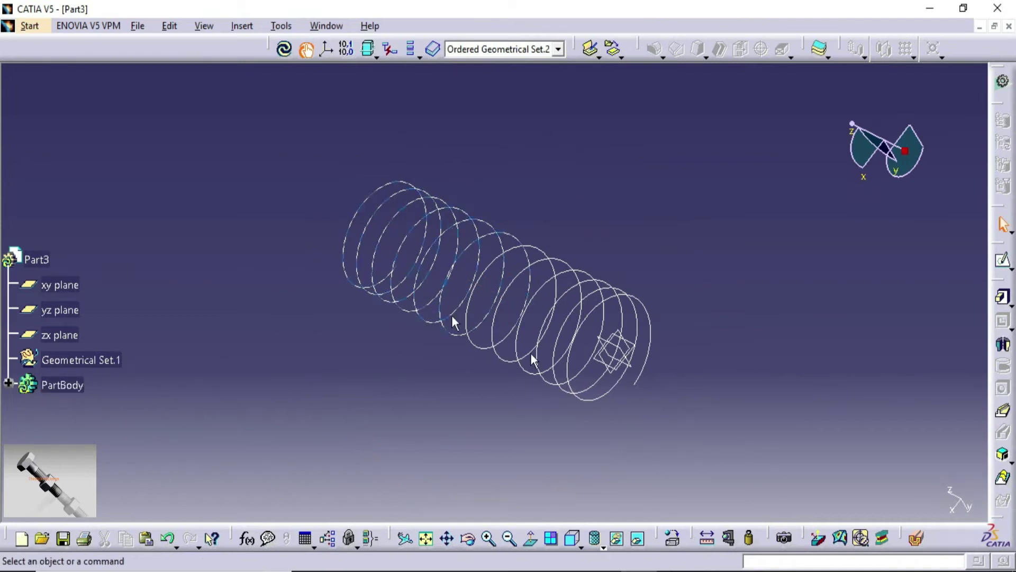
middle_drag(625, 365, 740, 431)
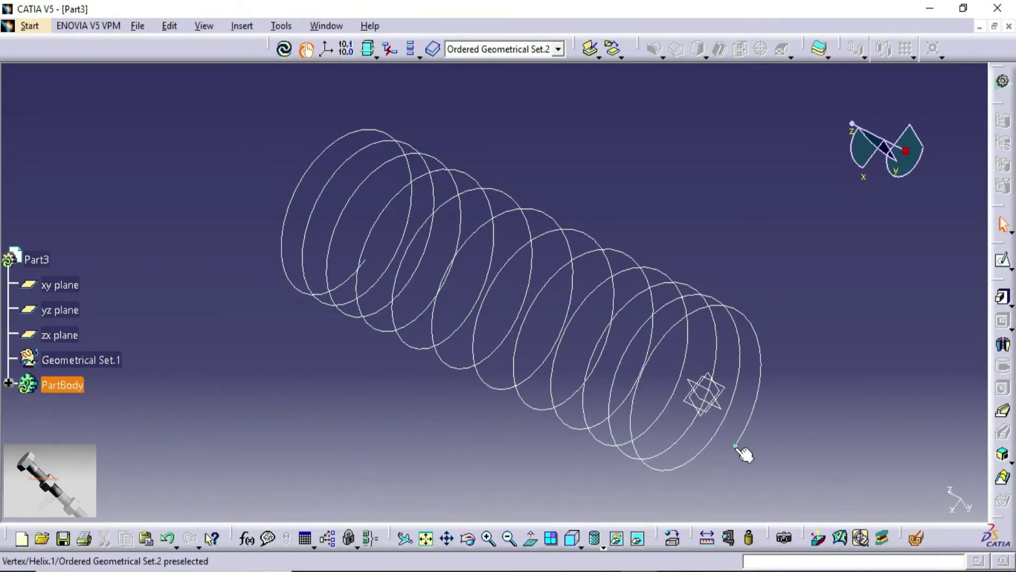
middle_drag(408, 302, 658, 408)
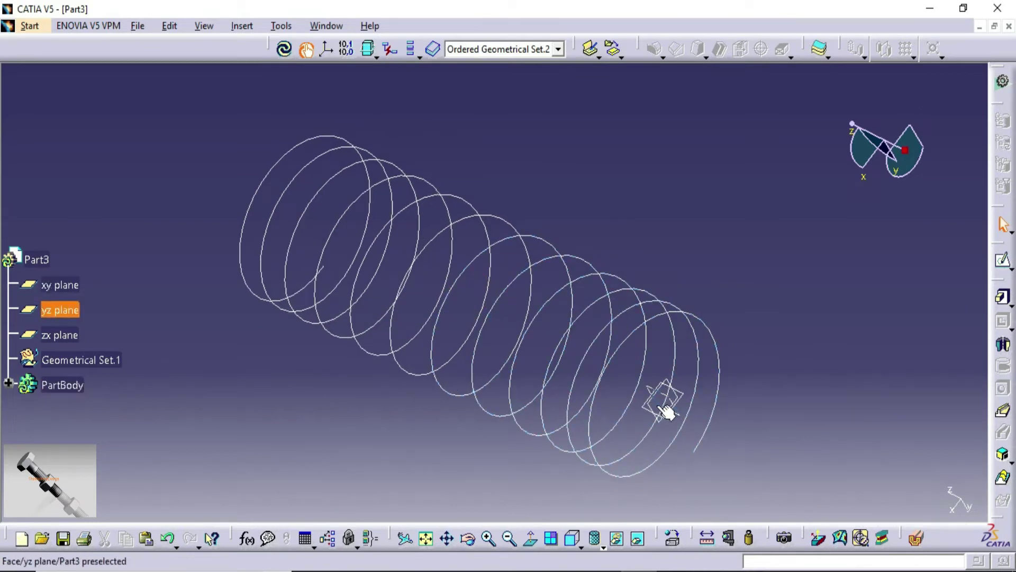
middle_drag(474, 299, 383, 303)
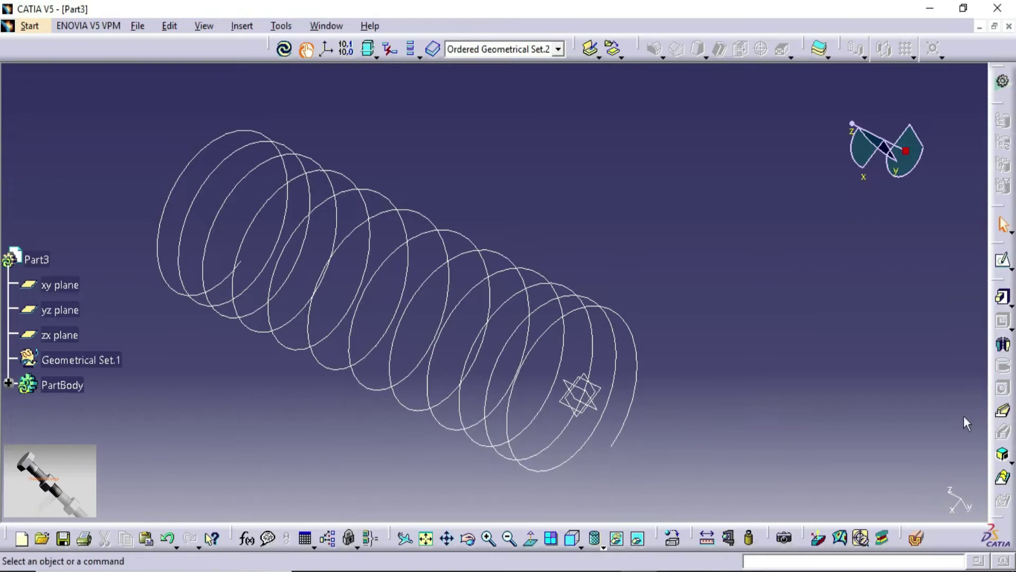
Open a sketch on the yz plane and draw a circle about 29.7 mm in diameter just below the helix's lower end.
click(1004, 263)
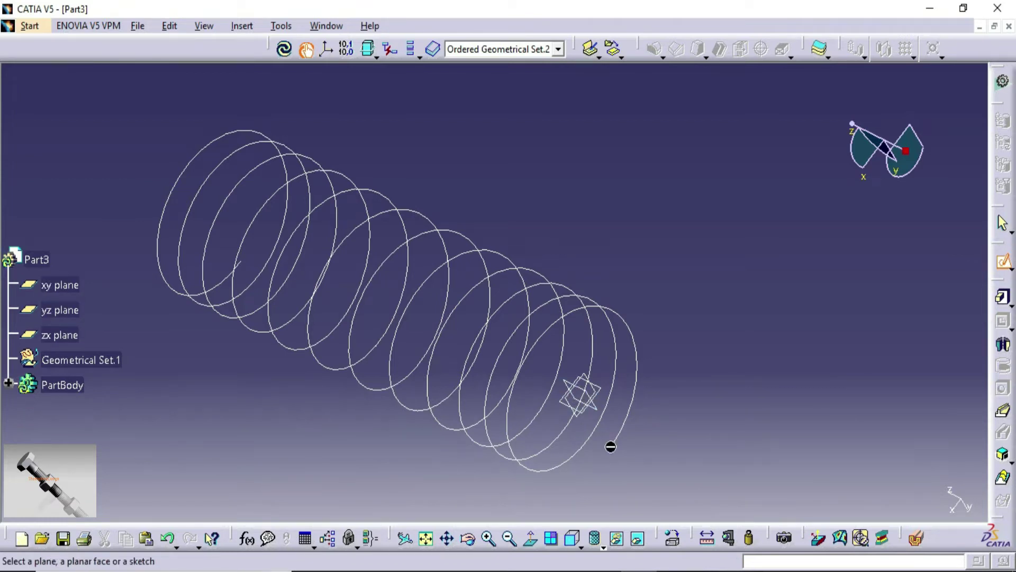
click(585, 405)
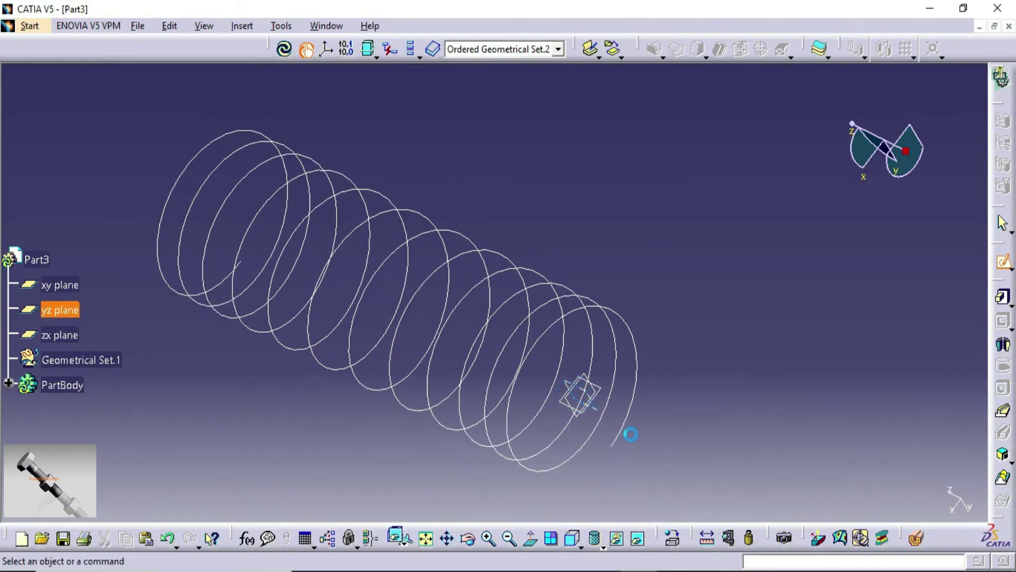
ctrl+middle_drag(495, 290, 495, 227)
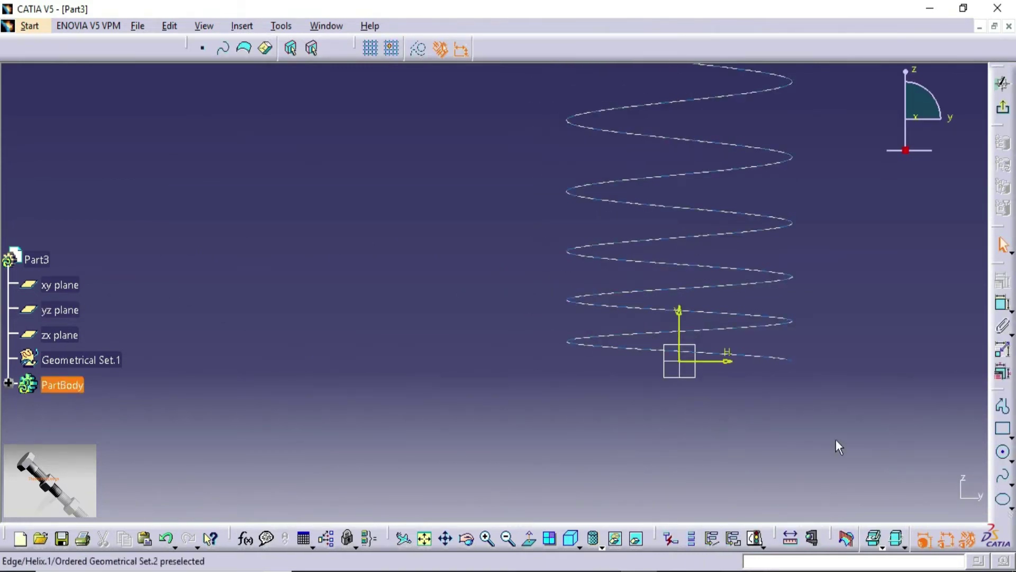
click(1003, 452)
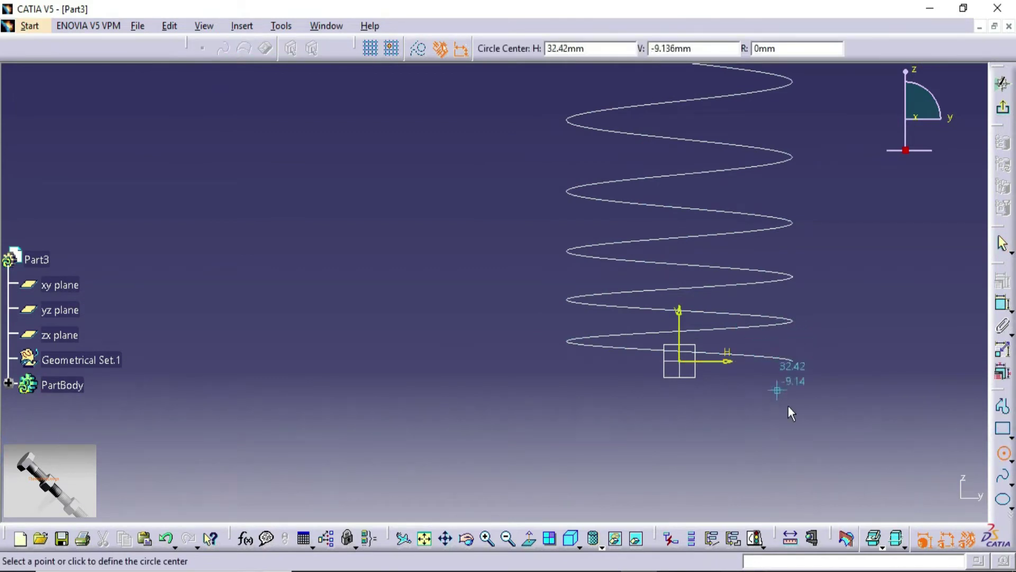
click(811, 409)
click(838, 448)
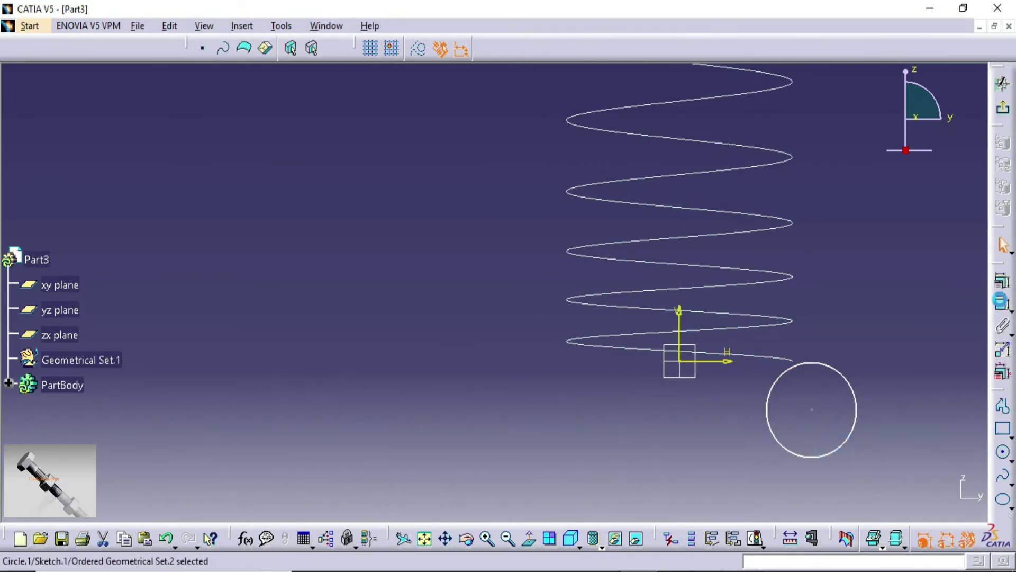
Dimension the circle's diameter and set it to 10.973 mm.
click(1002, 303)
click(850, 376)
click(873, 354)
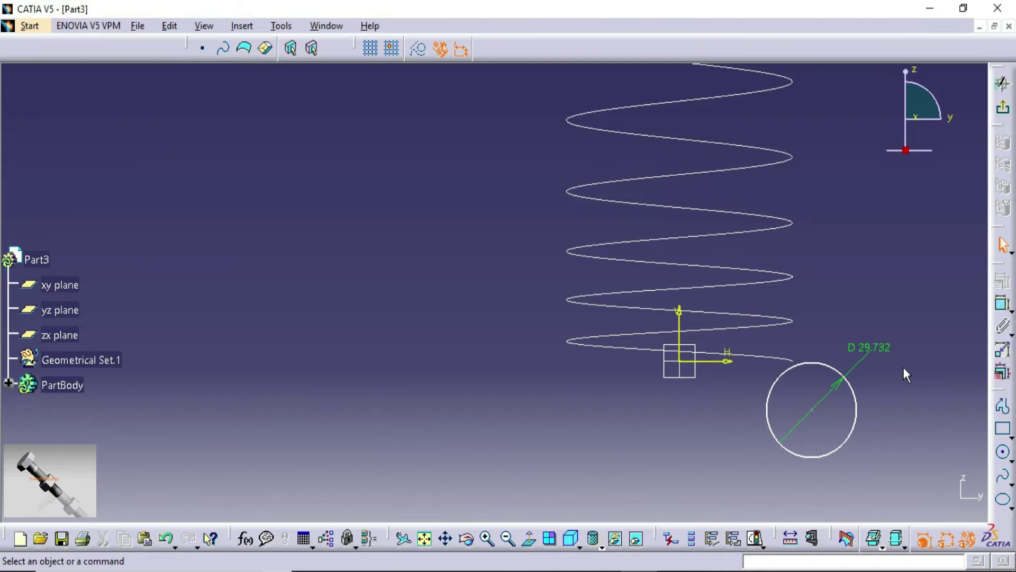
click(868, 347)
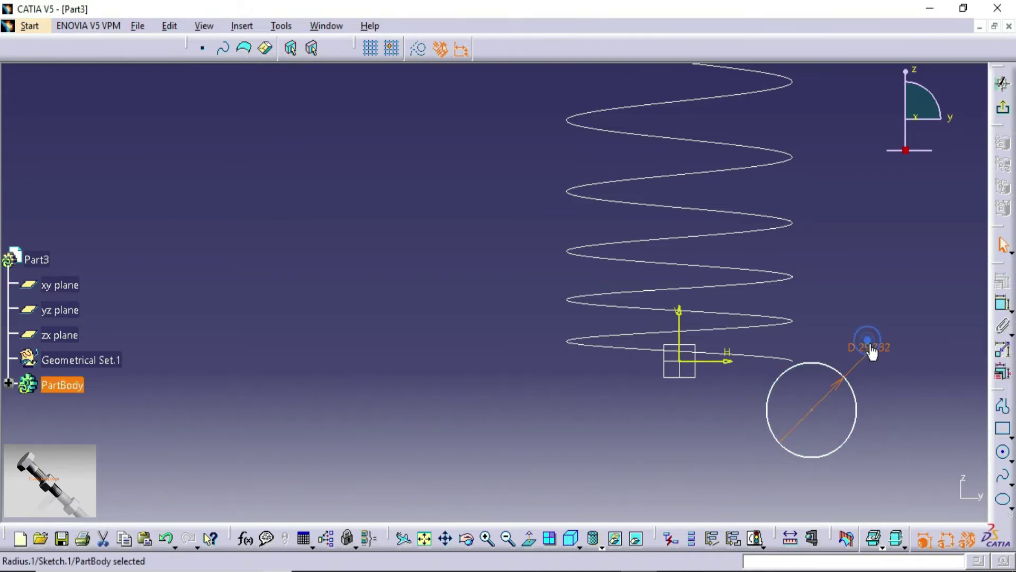
double_click(871, 346)
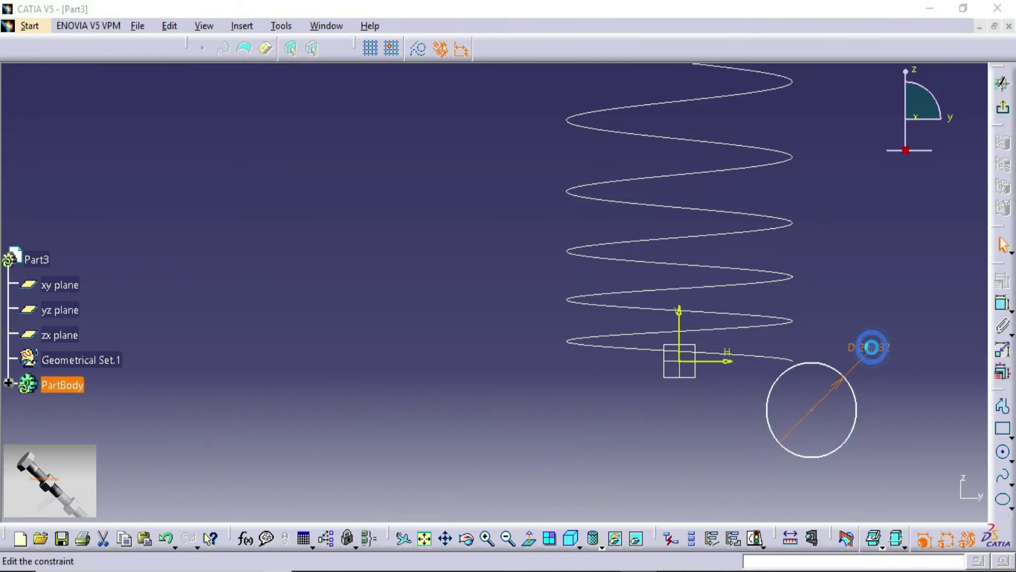
text(10.973)
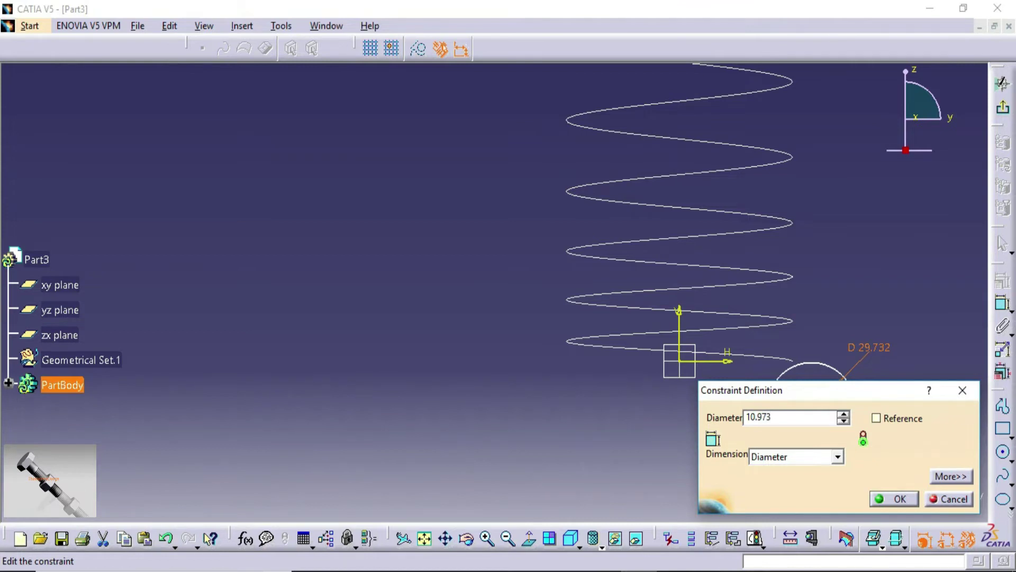
key(Return)
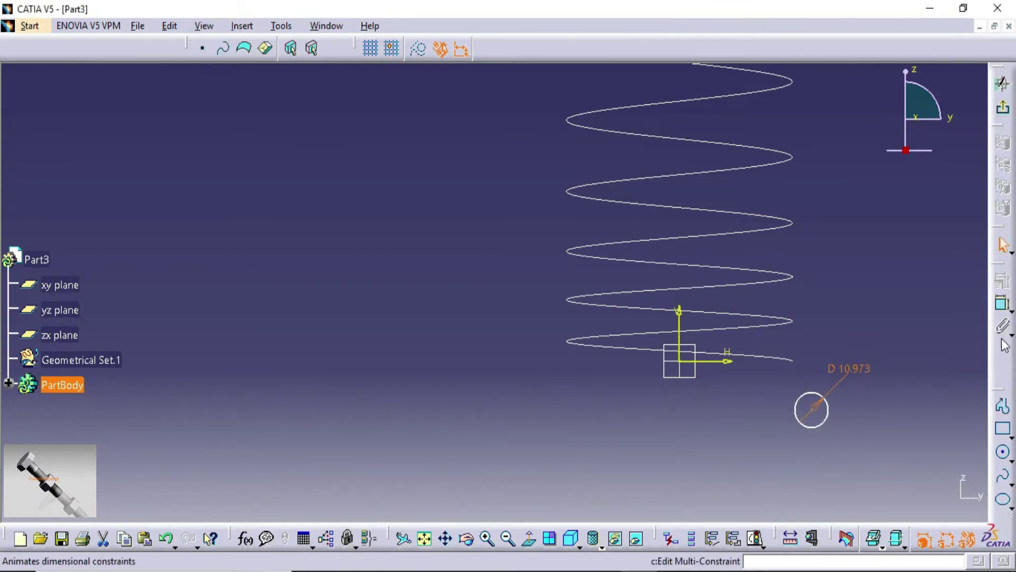